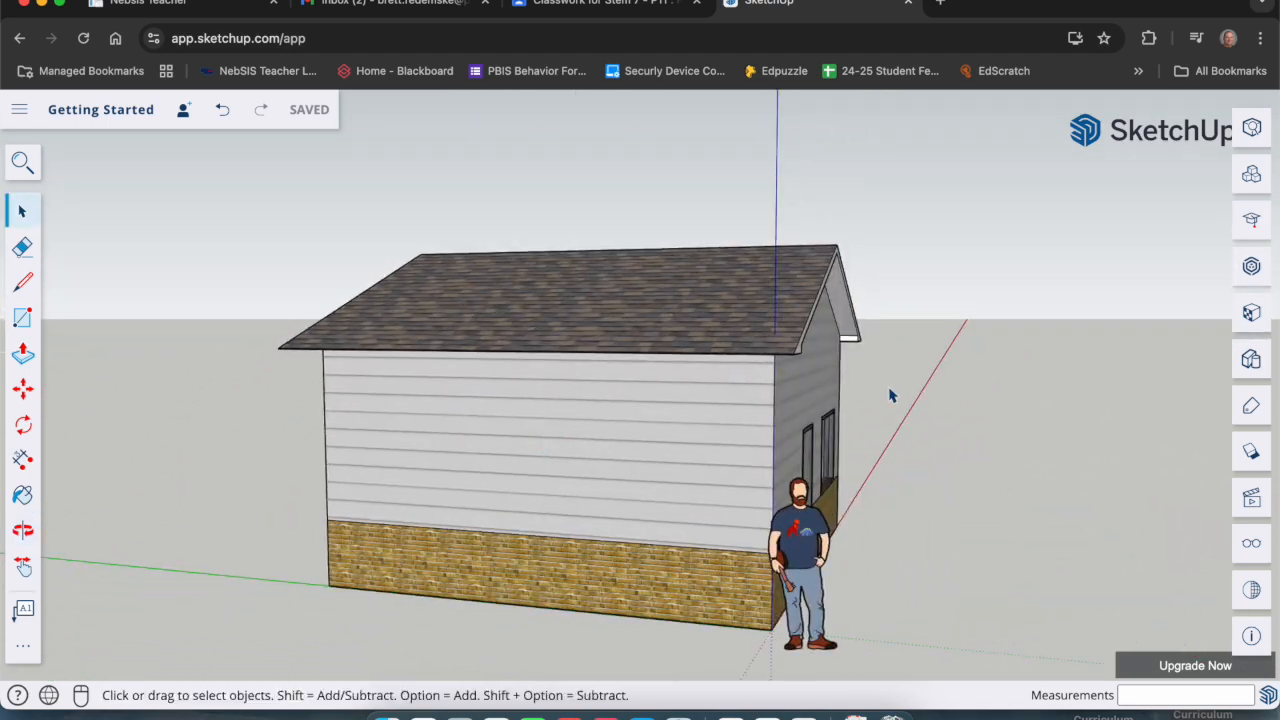
- Examine the house model from the back, the side and the front gable with the door and window
middle_click_drag(897, 457, 455, 420)
left_click_drag(455, 420, 714, 429)
middle_click_drag(714, 429, 900, 436)
middle_click_drag(458, 440, 640, 394)
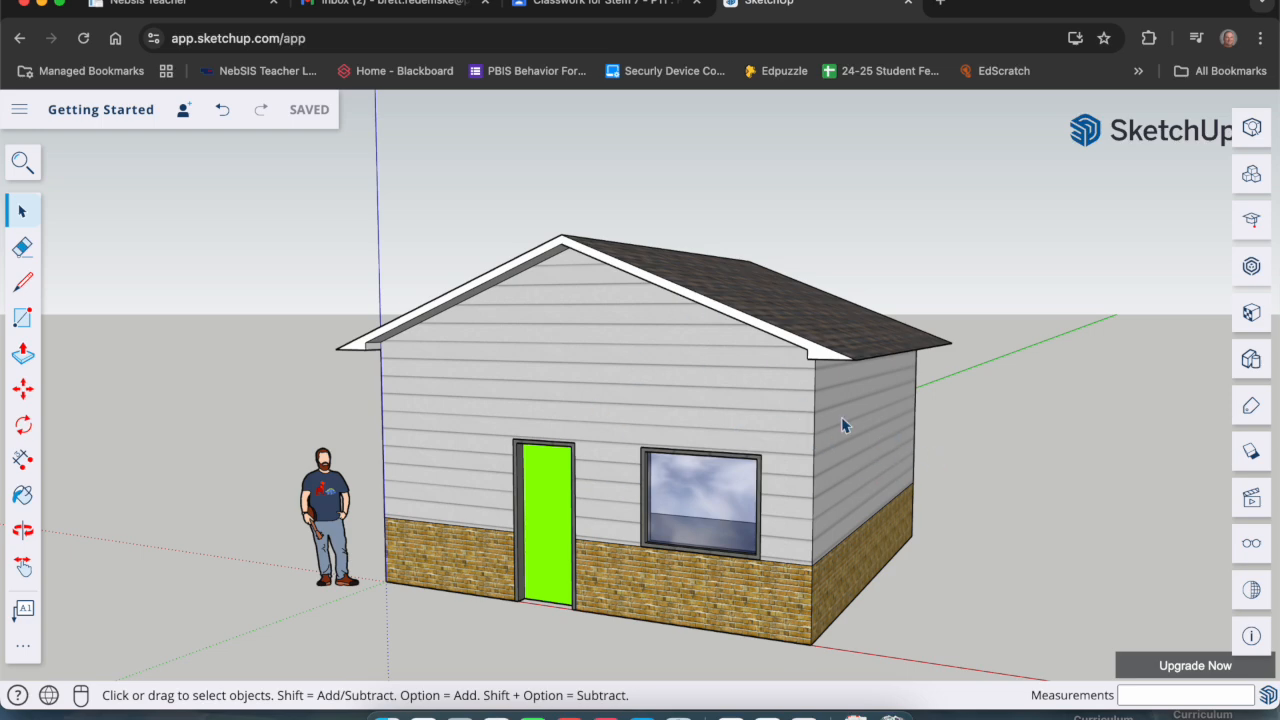
middle_click_drag(846, 415, 826, 420)
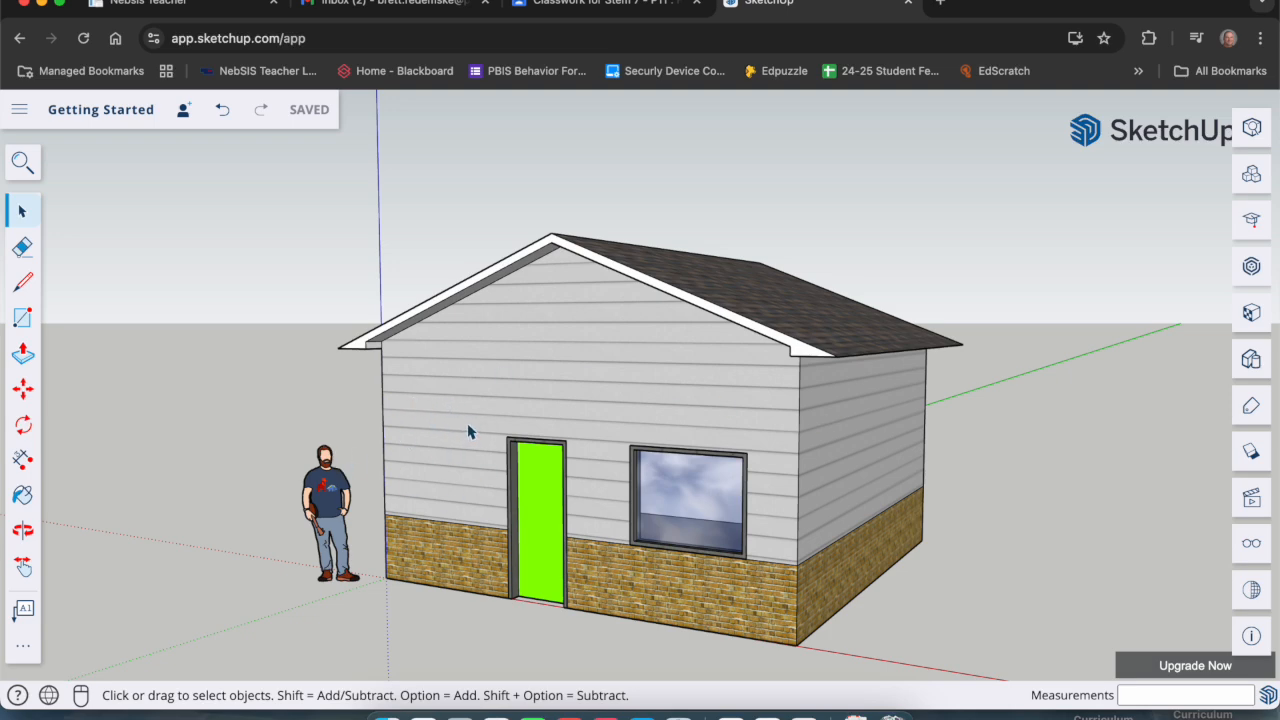
middle_click_drag(468, 430, 431, 409)
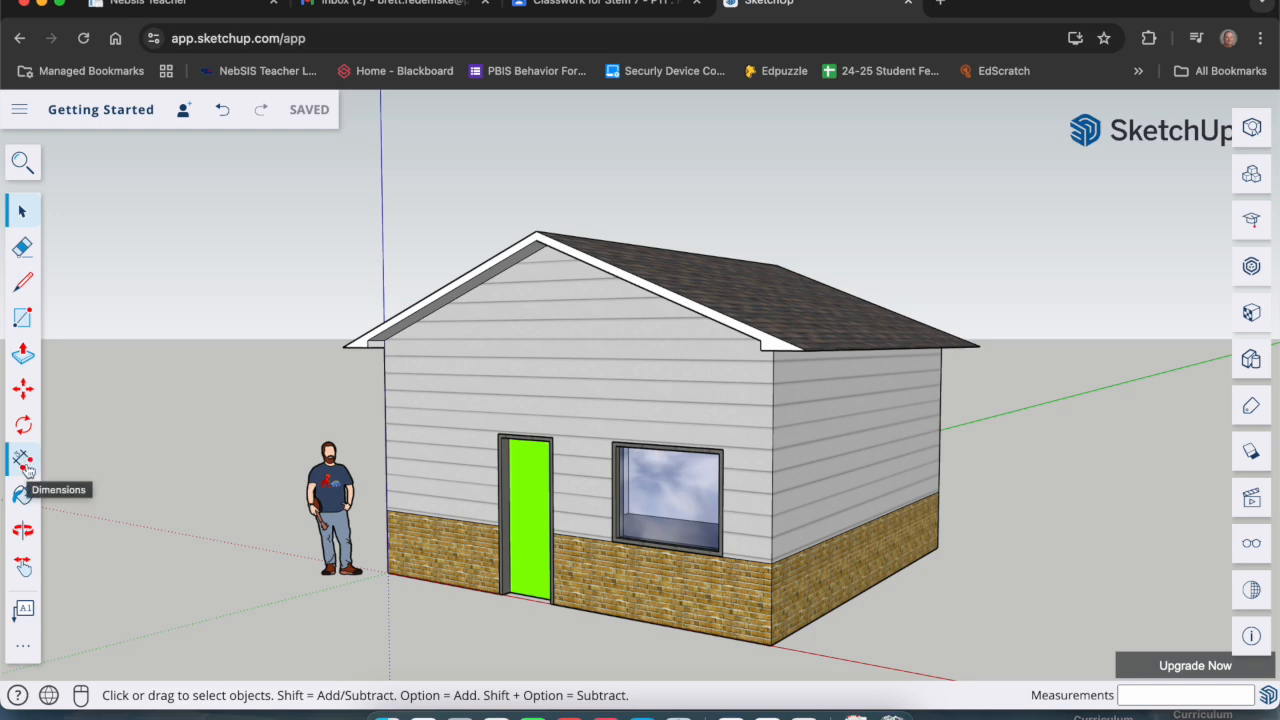
- Dimension the front gable's width between the inner lower corners of the two eaves, placing the dimension above the roof
left_click(38, 649)
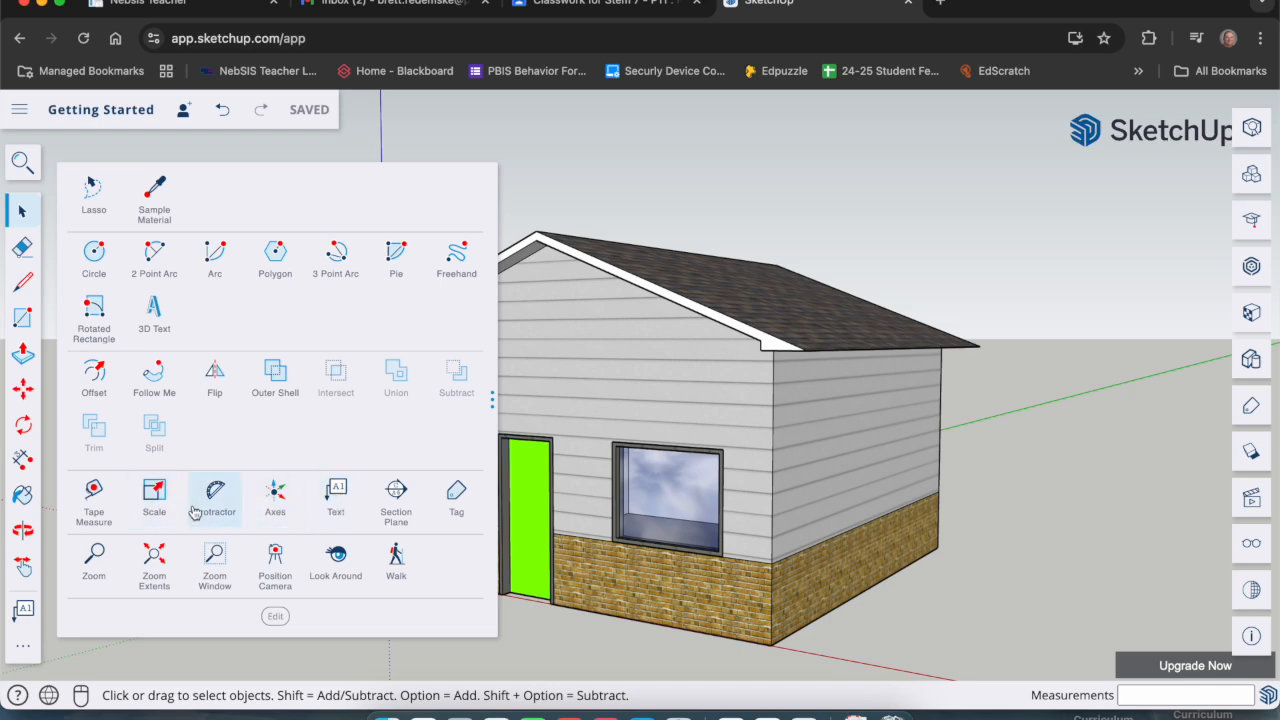
left_click(20, 460)
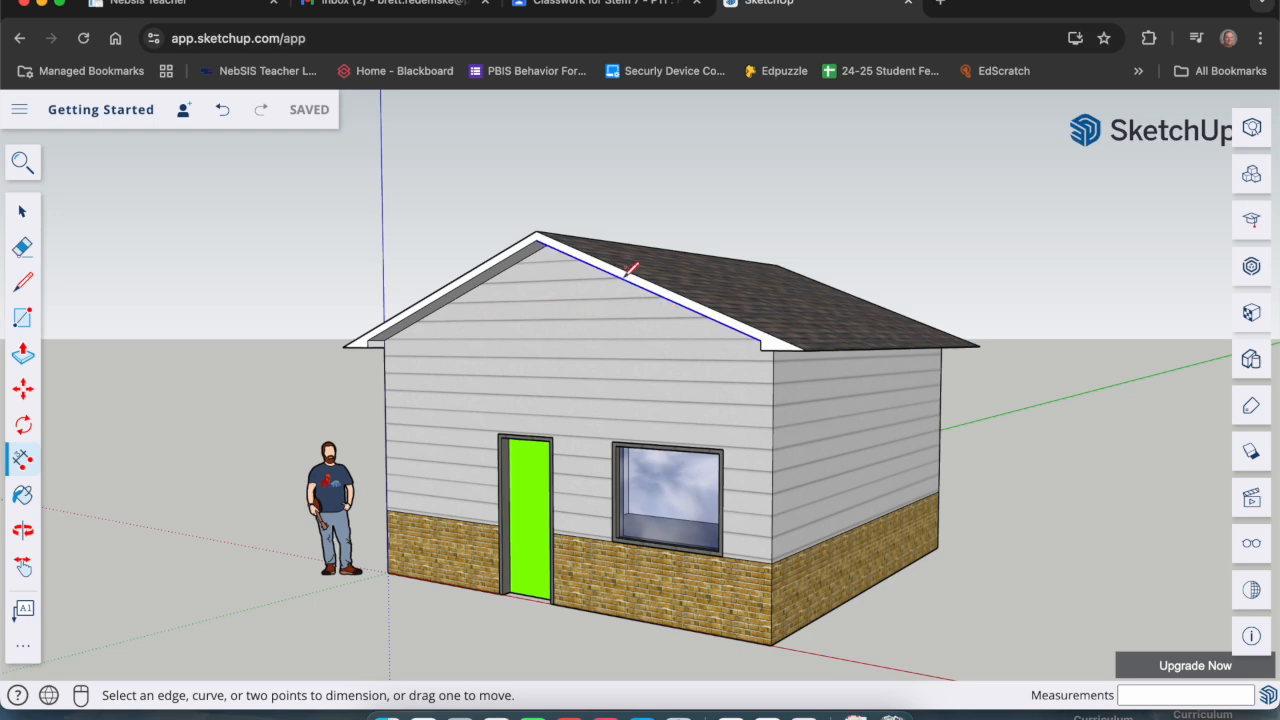
scroll(413, 330, "up", 5)
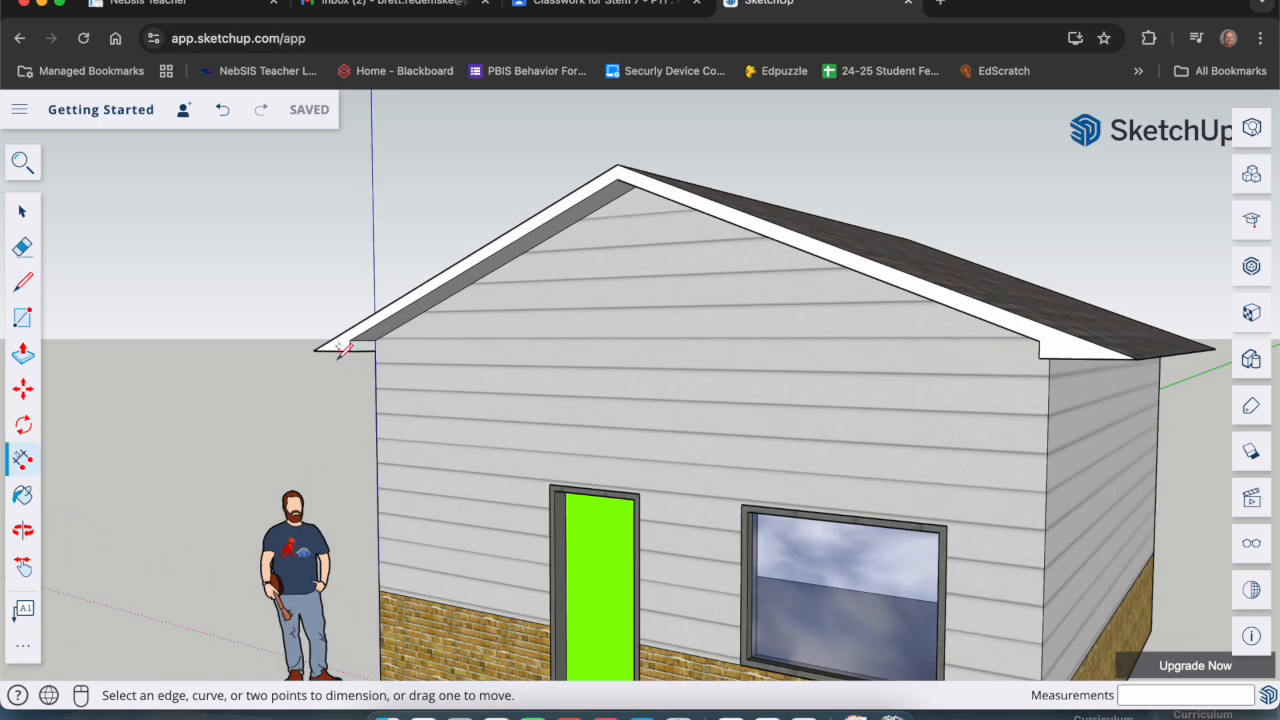
scroll(352, 345, "up", 3)
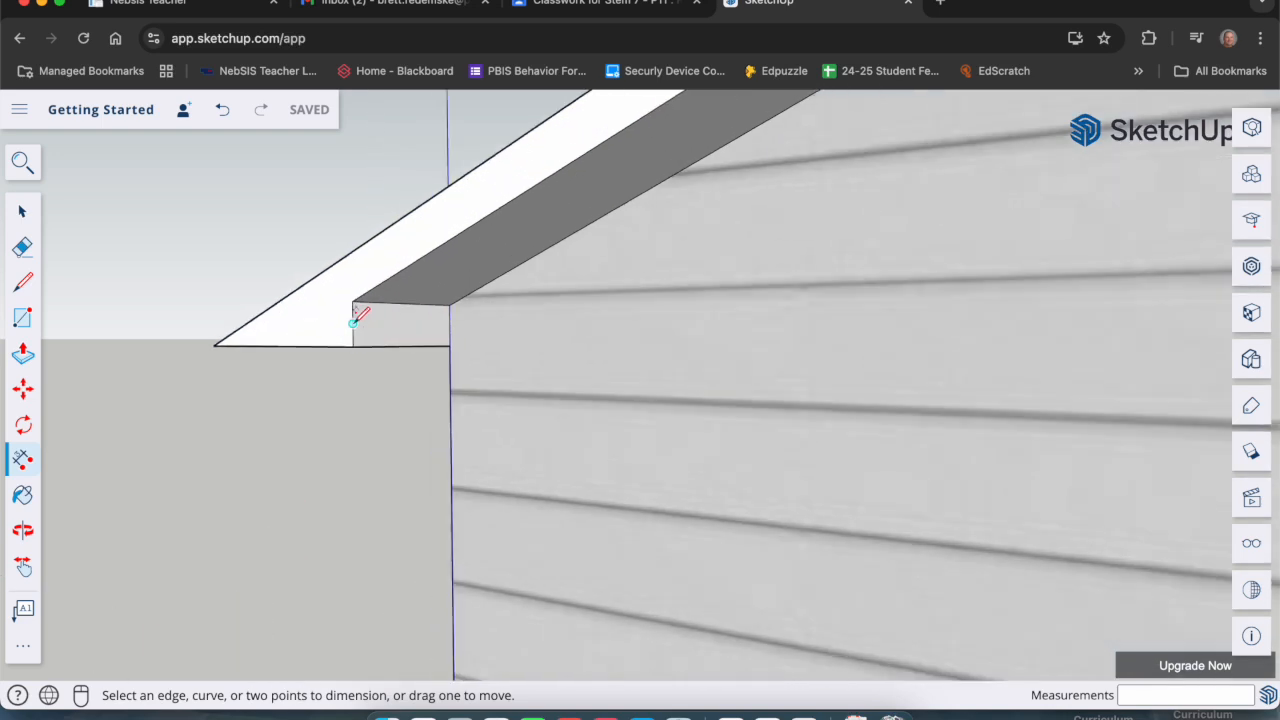
scroll(330, 321, "up", 2)
scroll(326, 321, "down", 6)
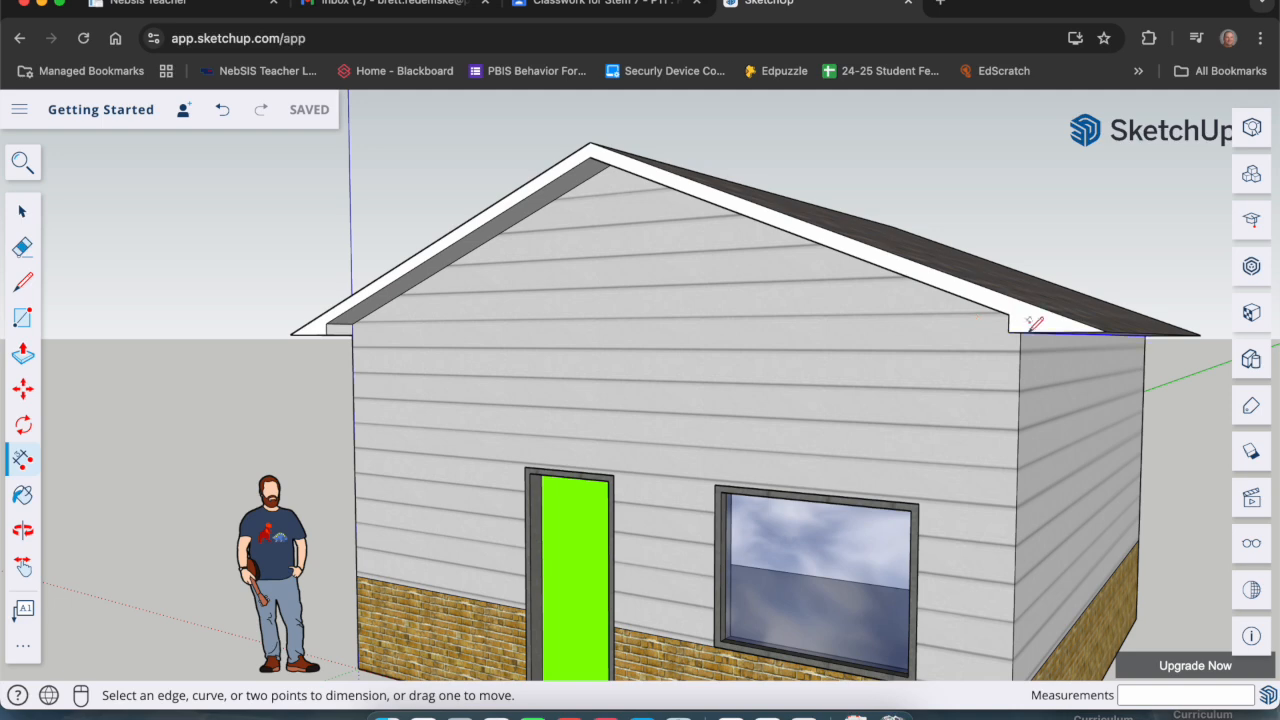
scroll(978, 370, "down", 2)
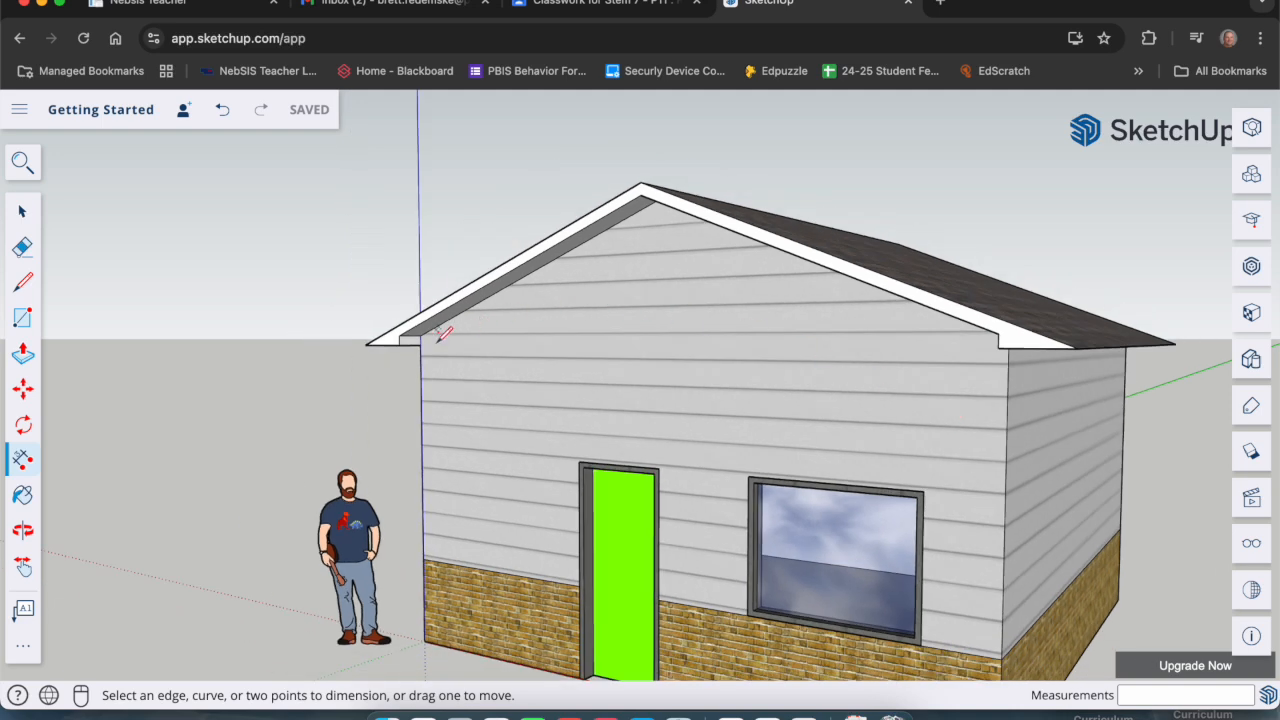
scroll(400, 344, "up", 4)
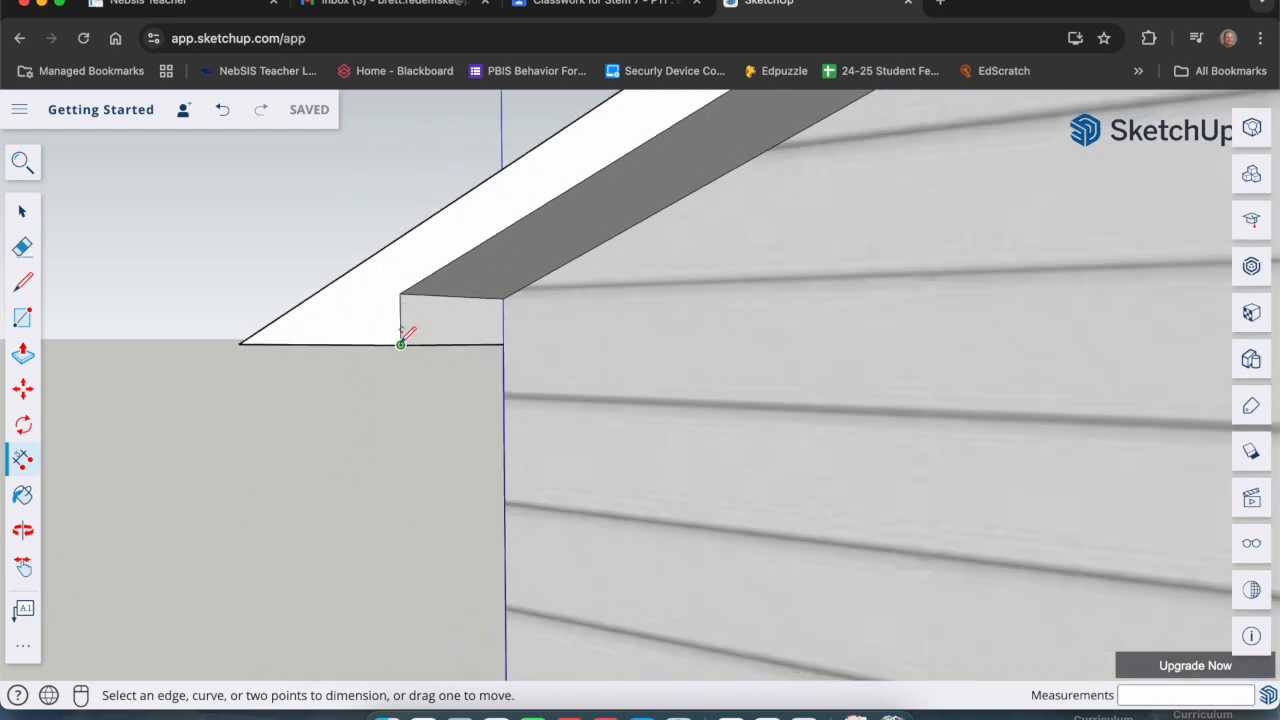
mouse_move(400, 344)
middle_mouse_down()
mouse_move(457, 363)
mouse_move(434, 377)
mouse_move(405, 345)
middle_mouse_up()
left_click(400, 352)
scroll(325, 355, "down", 6)
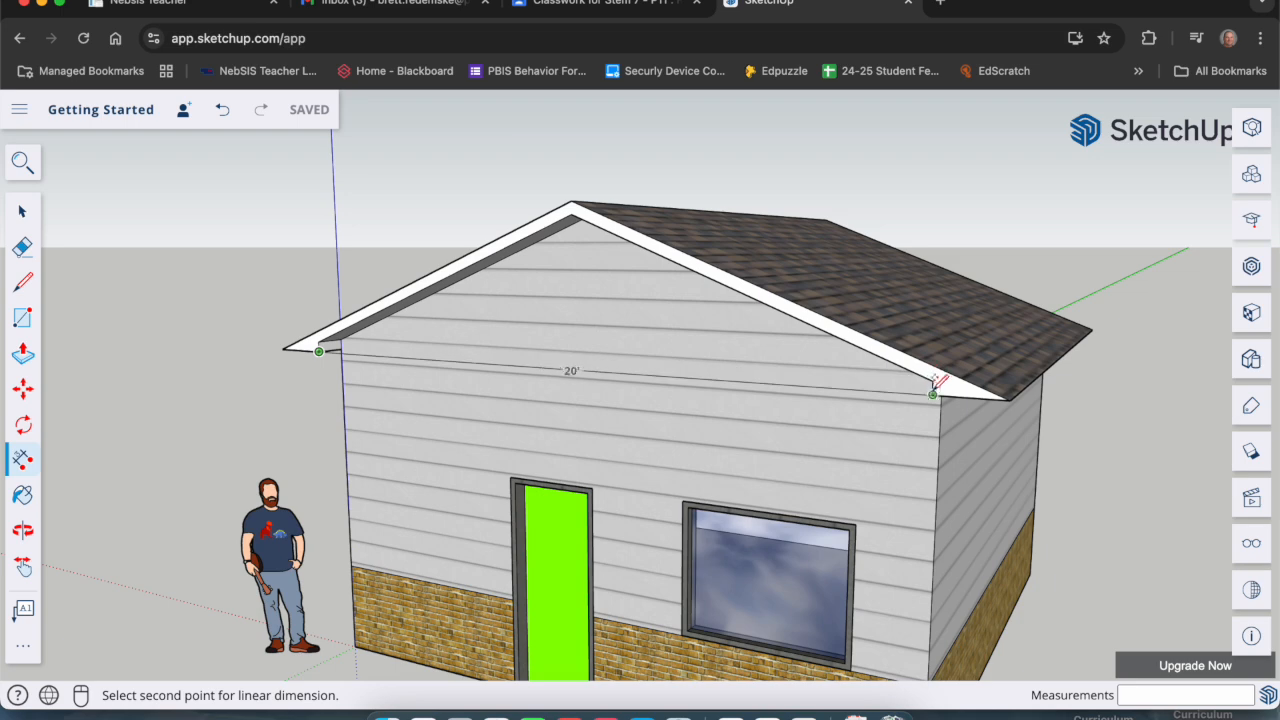
left_click(936, 378)
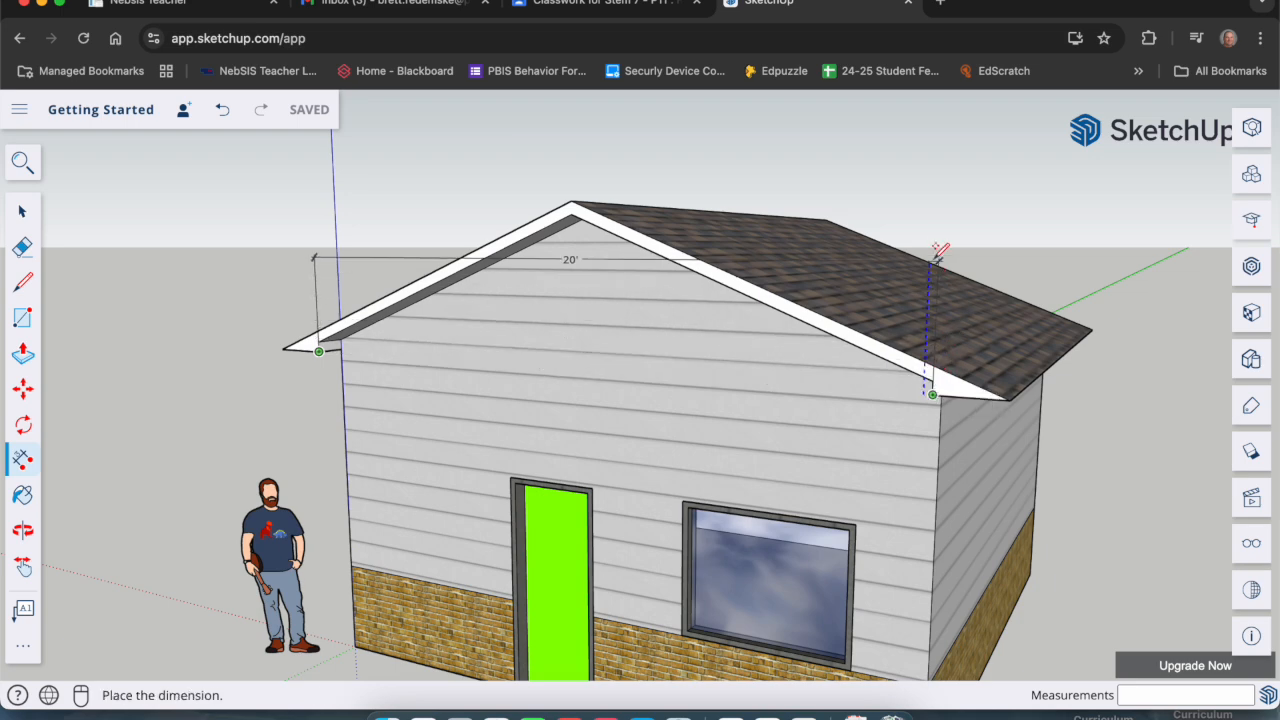
scroll(937, 230, "down", 3)
middle_click_drag(940, 194, 890, 172)
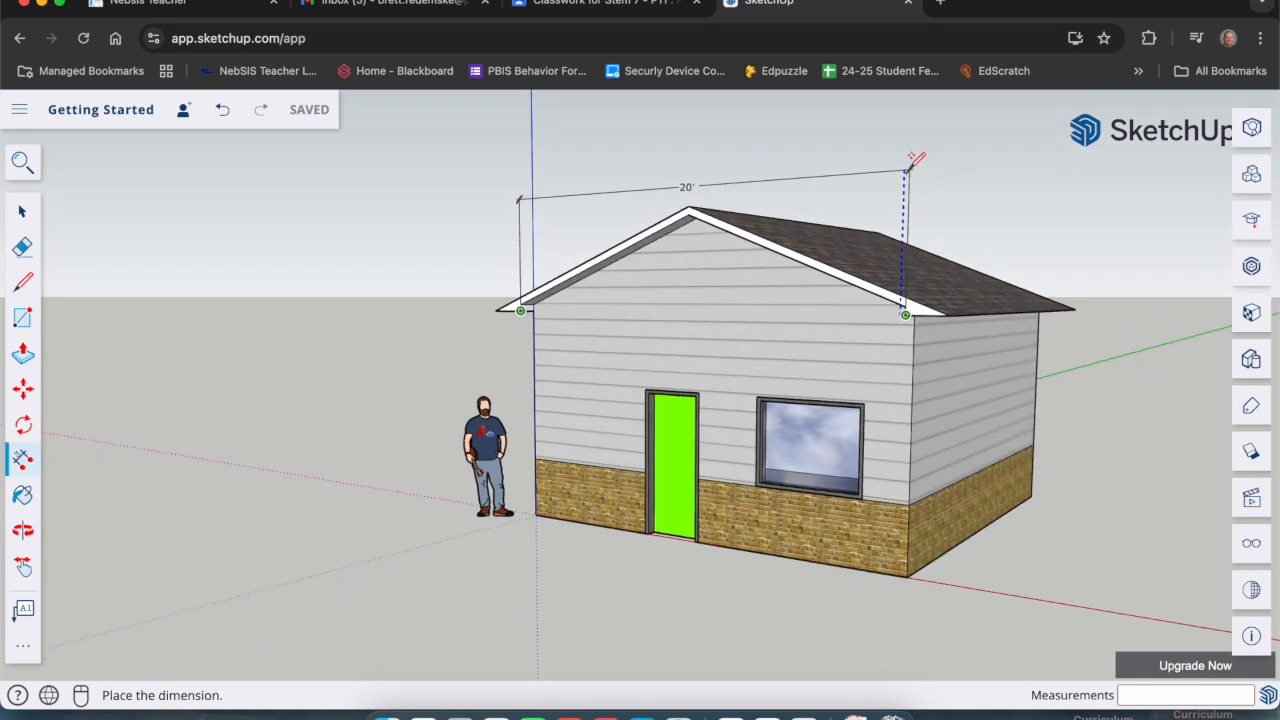
left_click(909, 170)
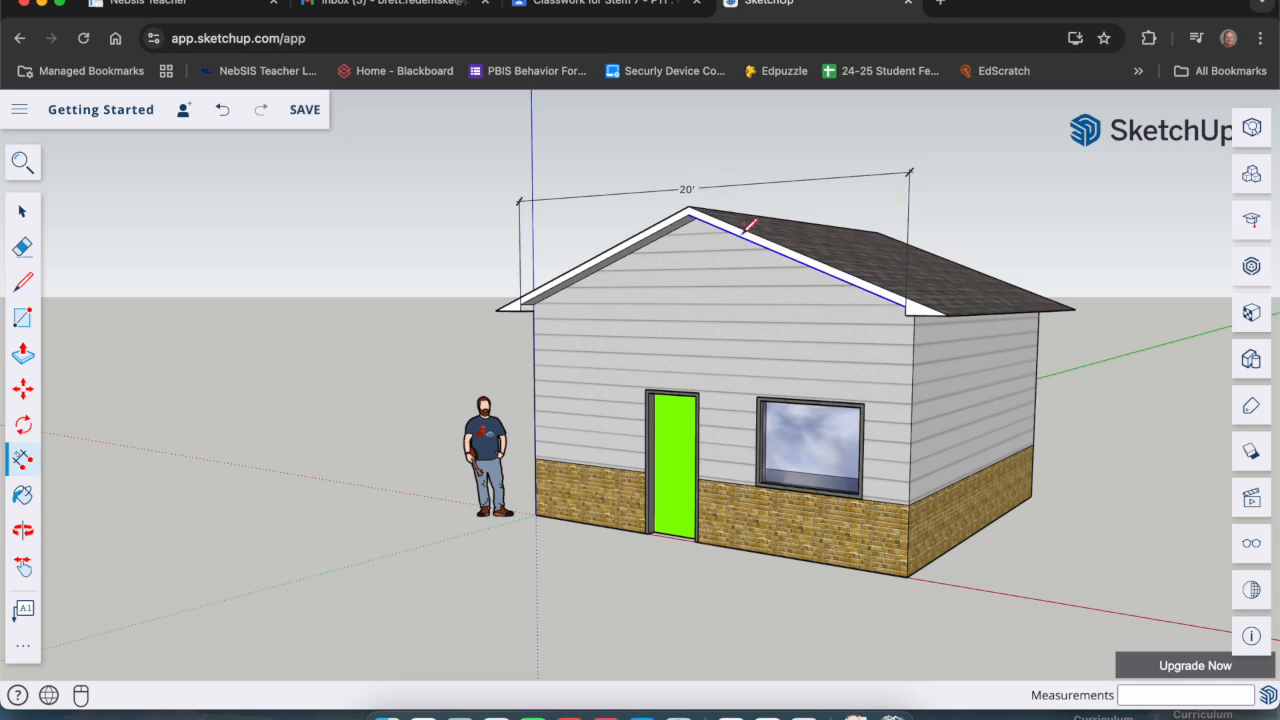
- Dimension the roof's full front width between the outer eave tips, placing the dimension above the existing gable width dimension
scroll(1008, 238, "down", 3)
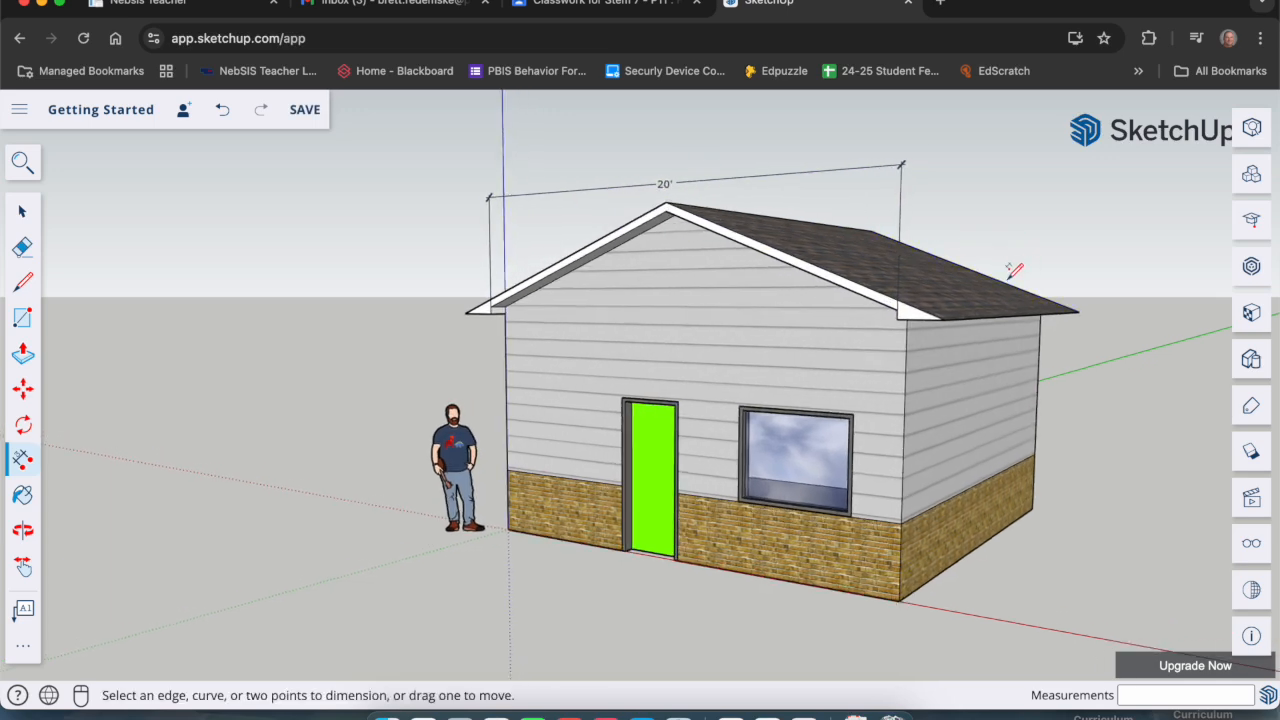
scroll(1030, 282, "up", 3)
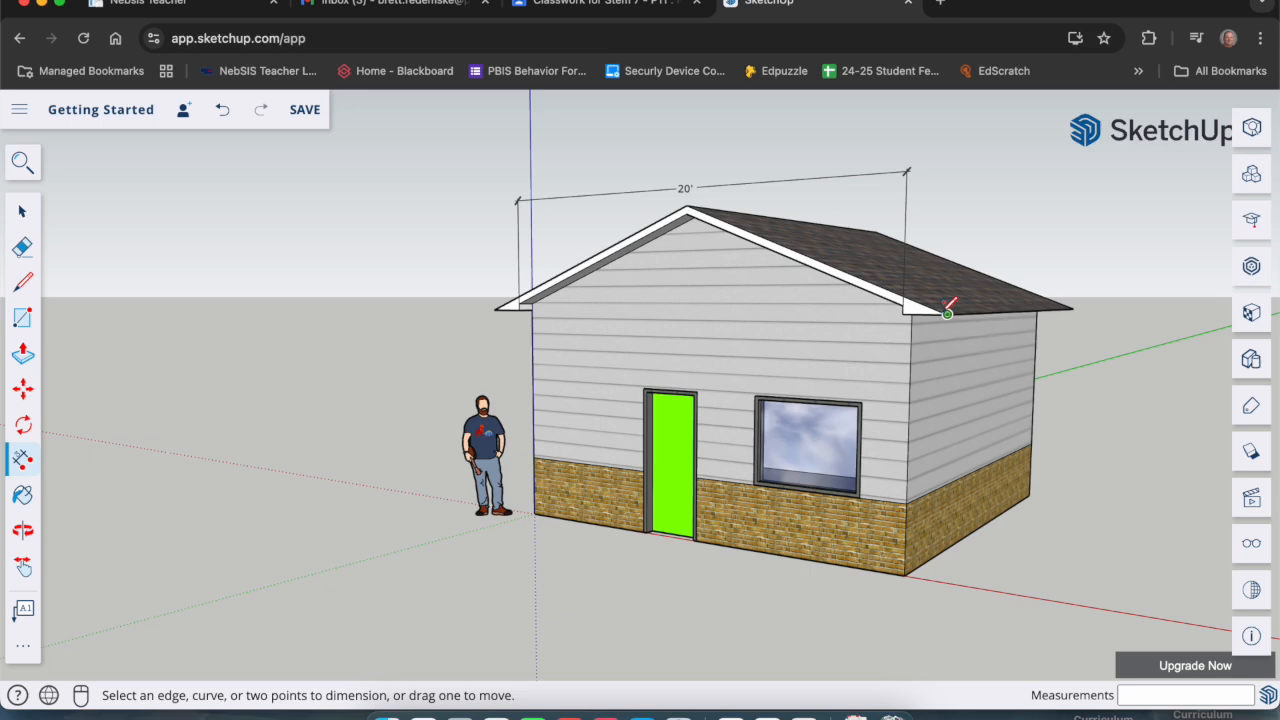
left_click(494, 309)
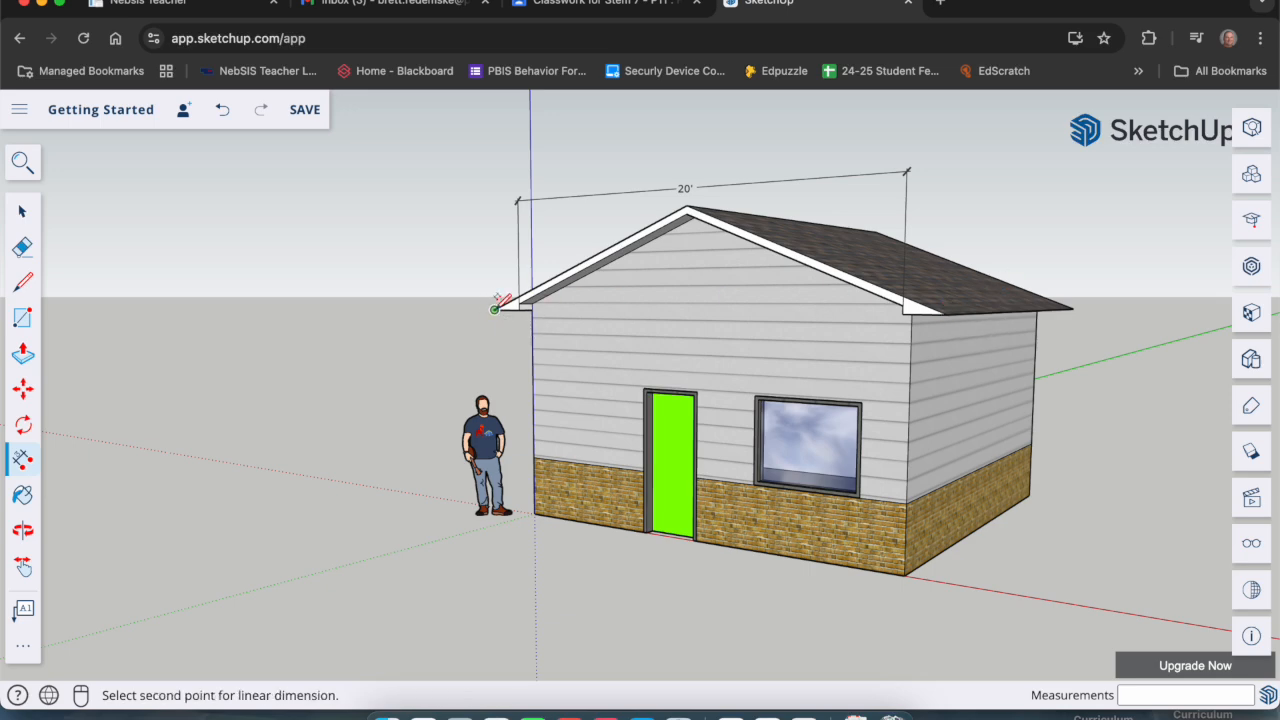
left_click(950, 303)
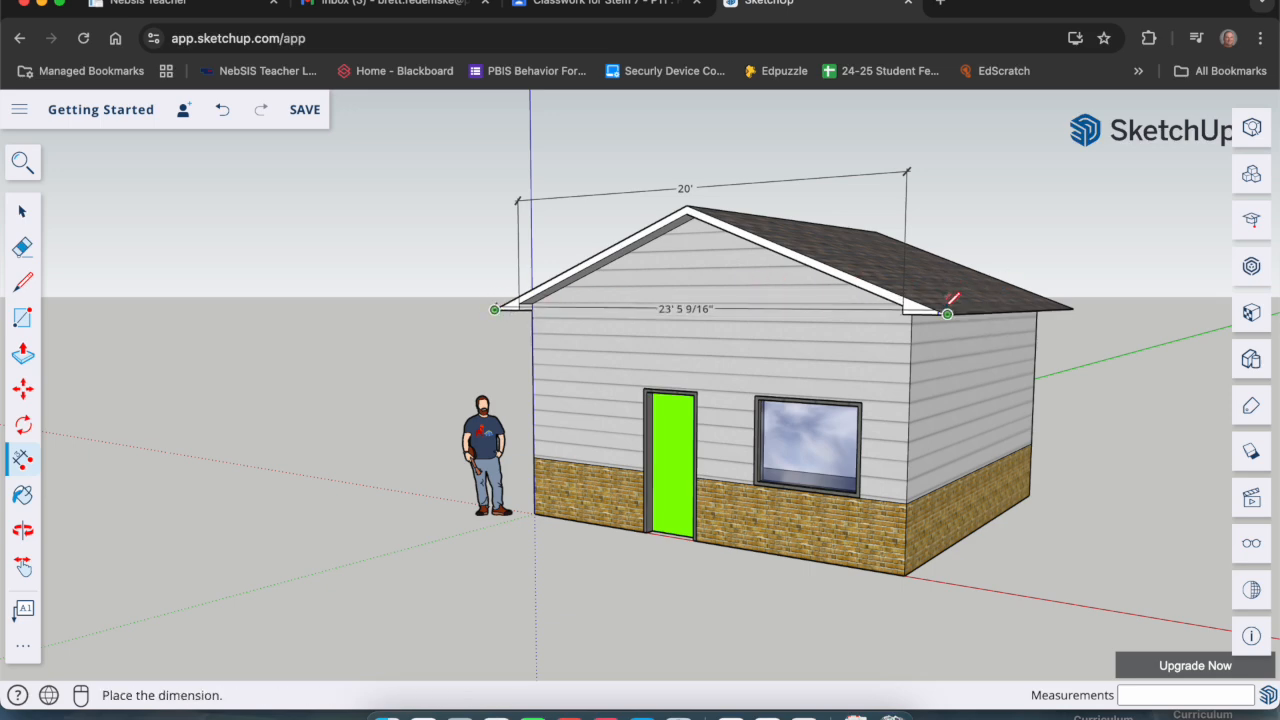
left_click(959, 137)
- Dimension the roof's length along the side eave from the front corner to the back corner, placing the dimension above the roof
scroll(945, 133, "up", 5)
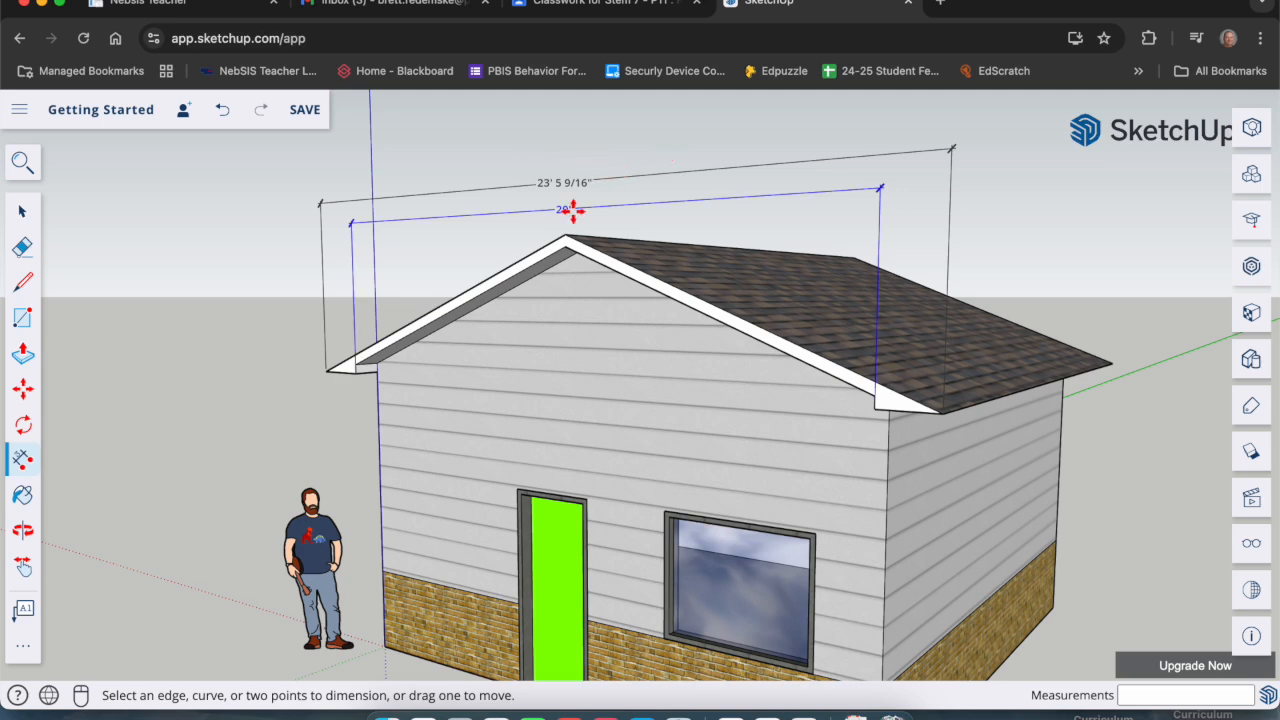
scroll(503, 263, "down", 1)
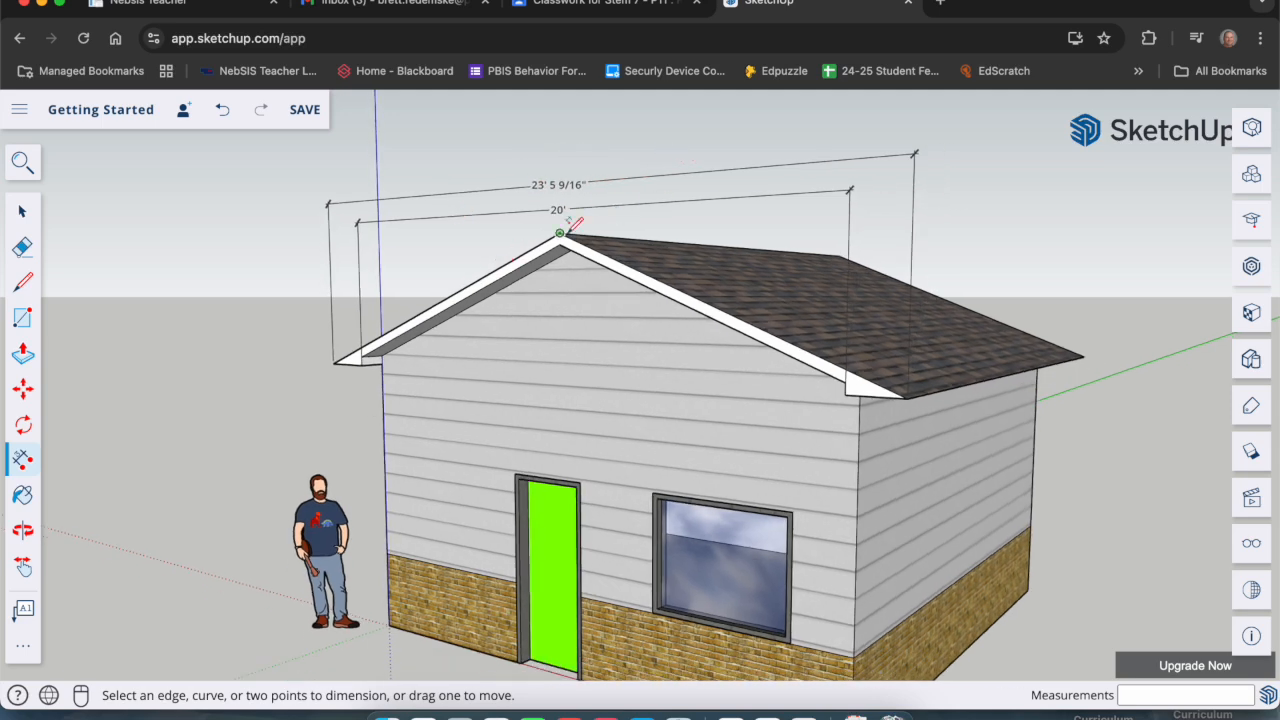
scroll(569, 228, "down", 1)
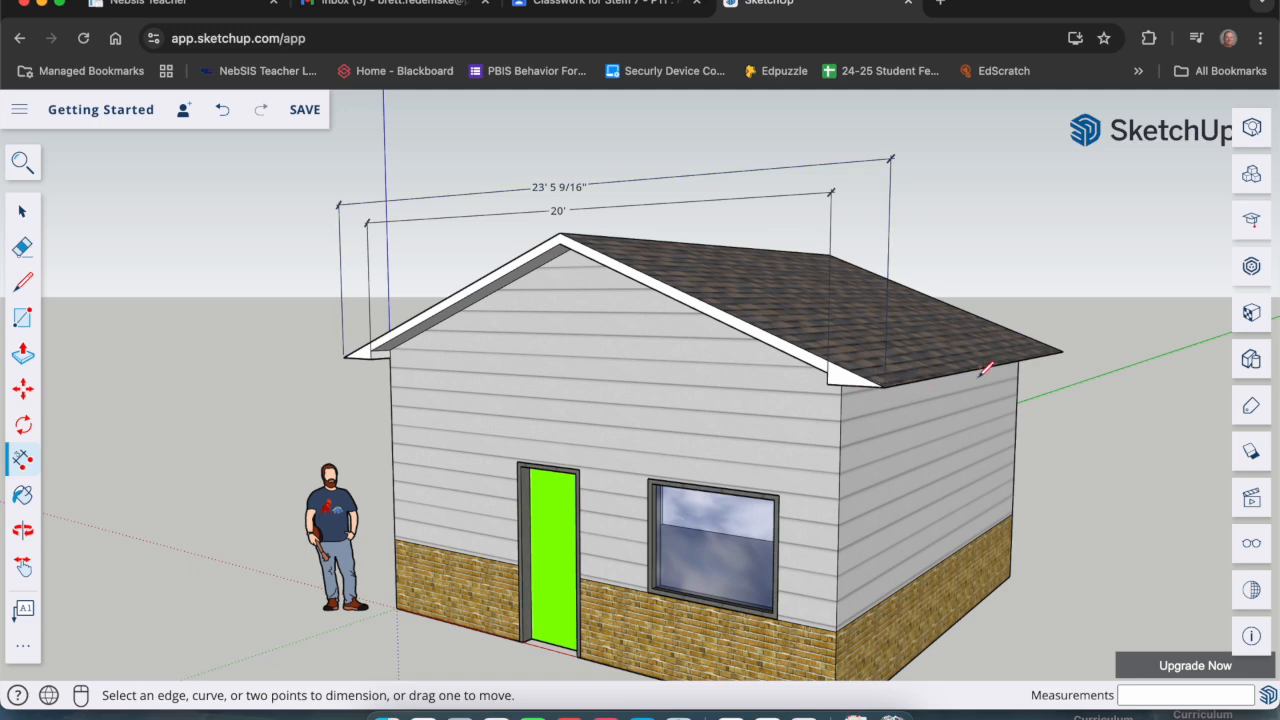
scroll(969, 377, "up", 5)
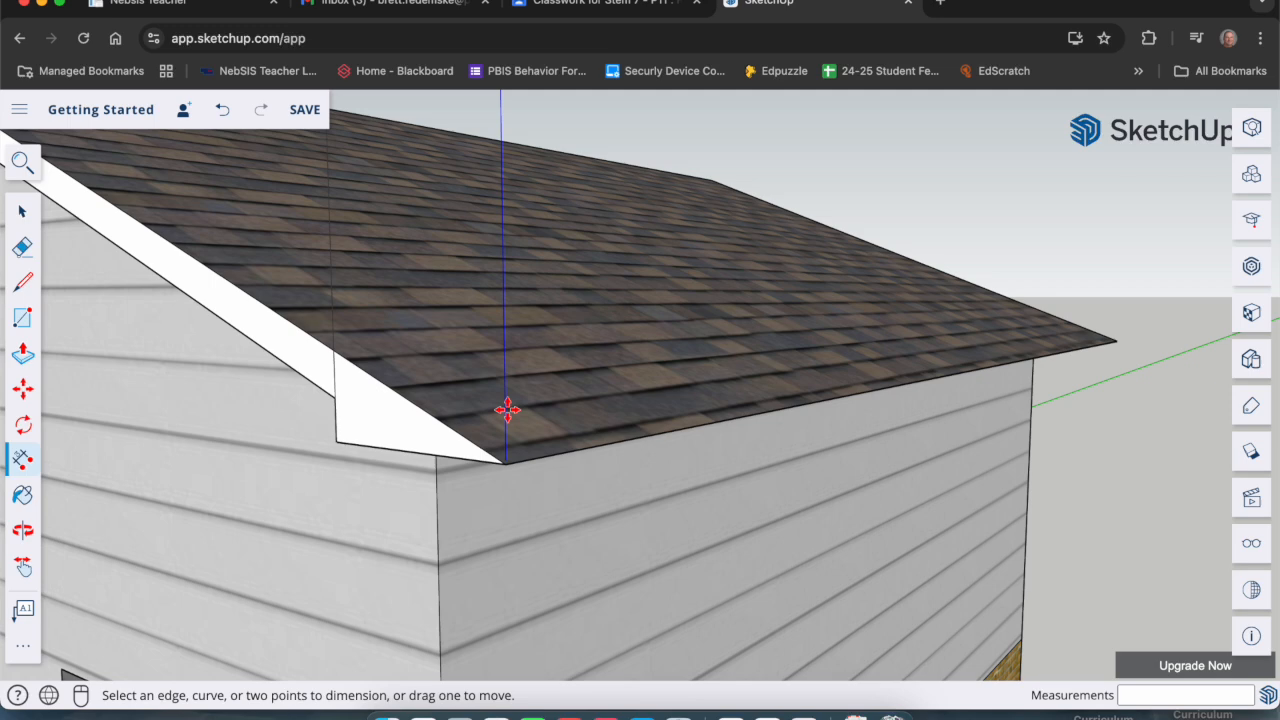
left_click(506, 463)
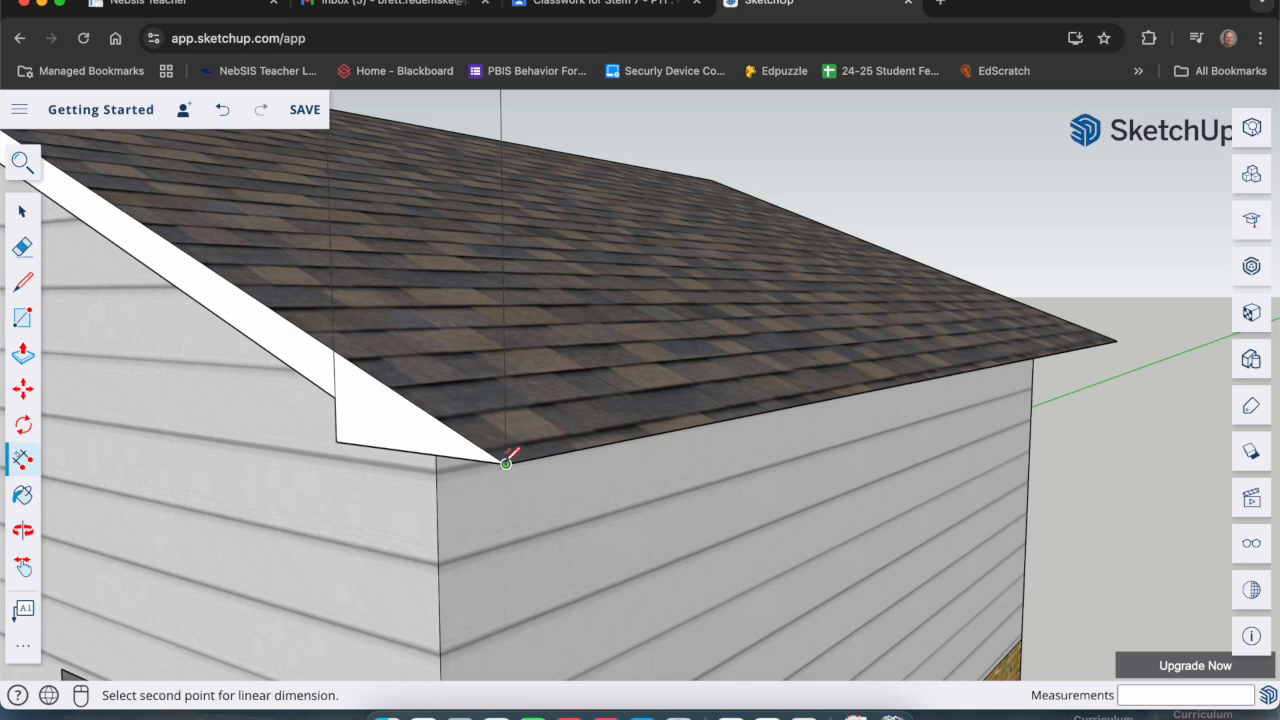
left_click(1117, 342)
scroll(1118, 347, "down", 5)
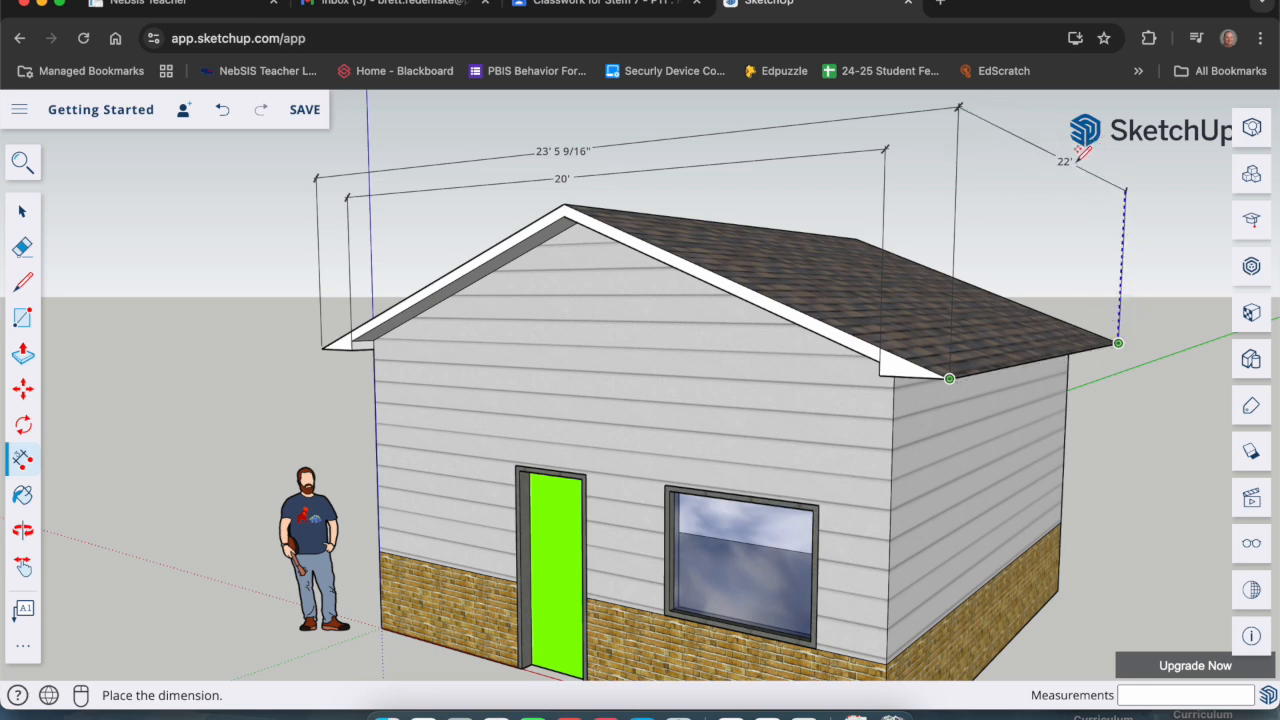
left_click(1081, 152)
- Dimension the front window's width between the outer top corners of its frame, placing the dimension just above the window
scroll(318, 274, "down", 2)
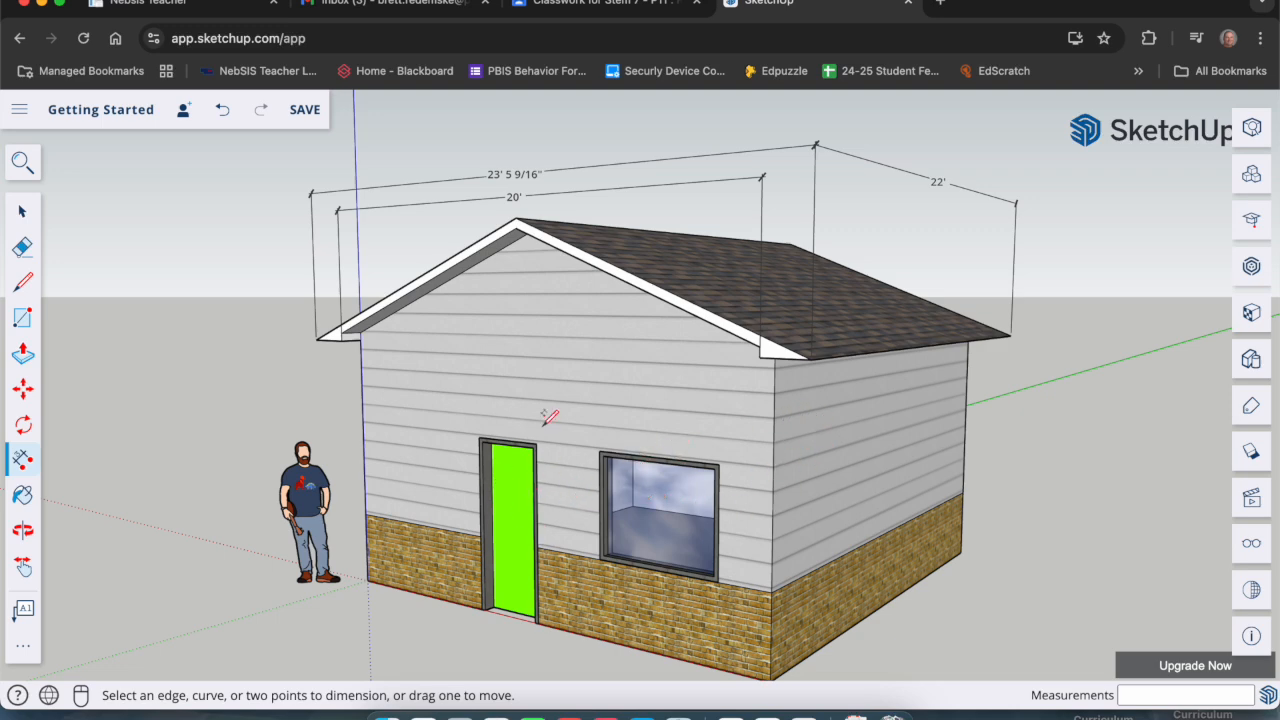
scroll(620, 434, "up", 8)
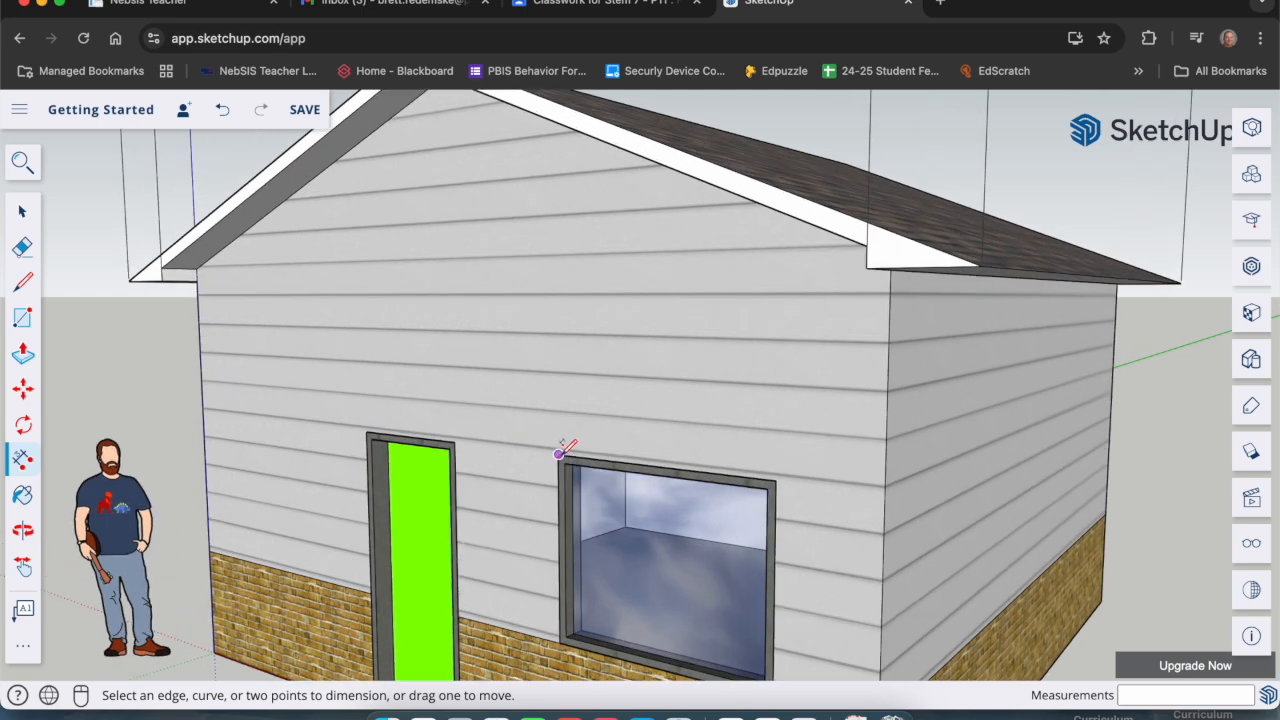
scroll(558, 454, "up", 3)
left_click(558, 453)
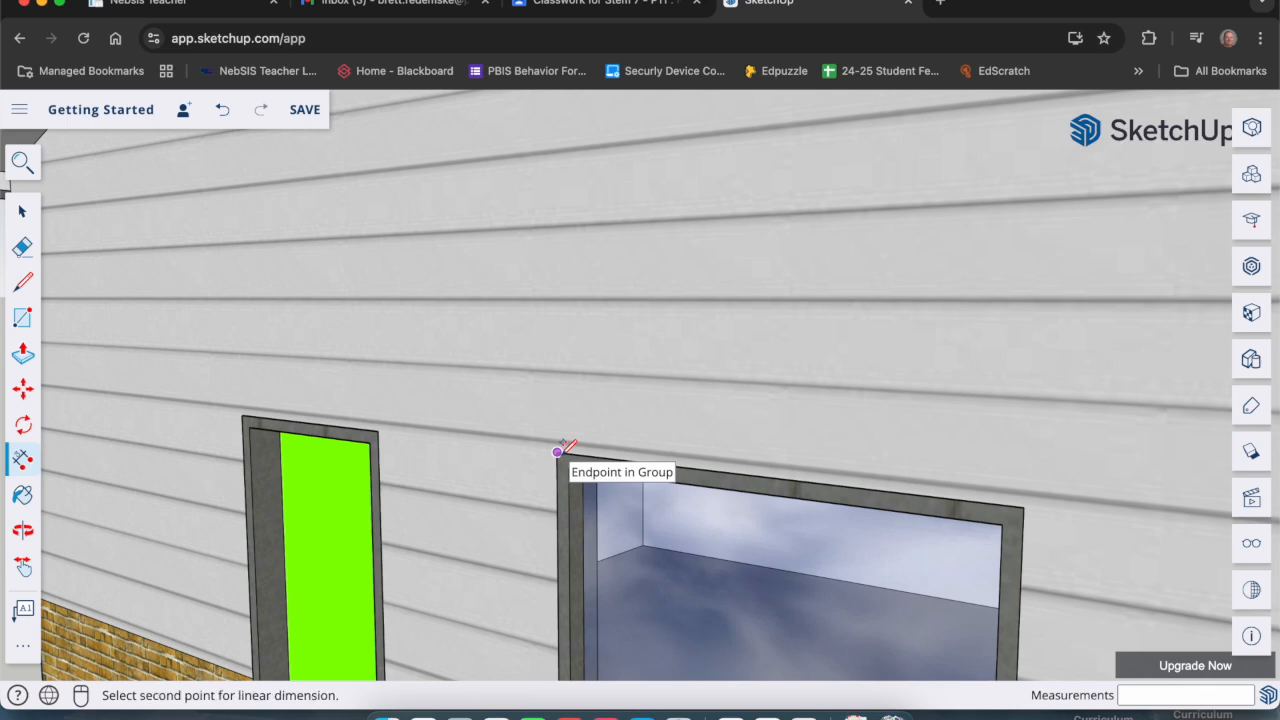
left_click(1024, 507)
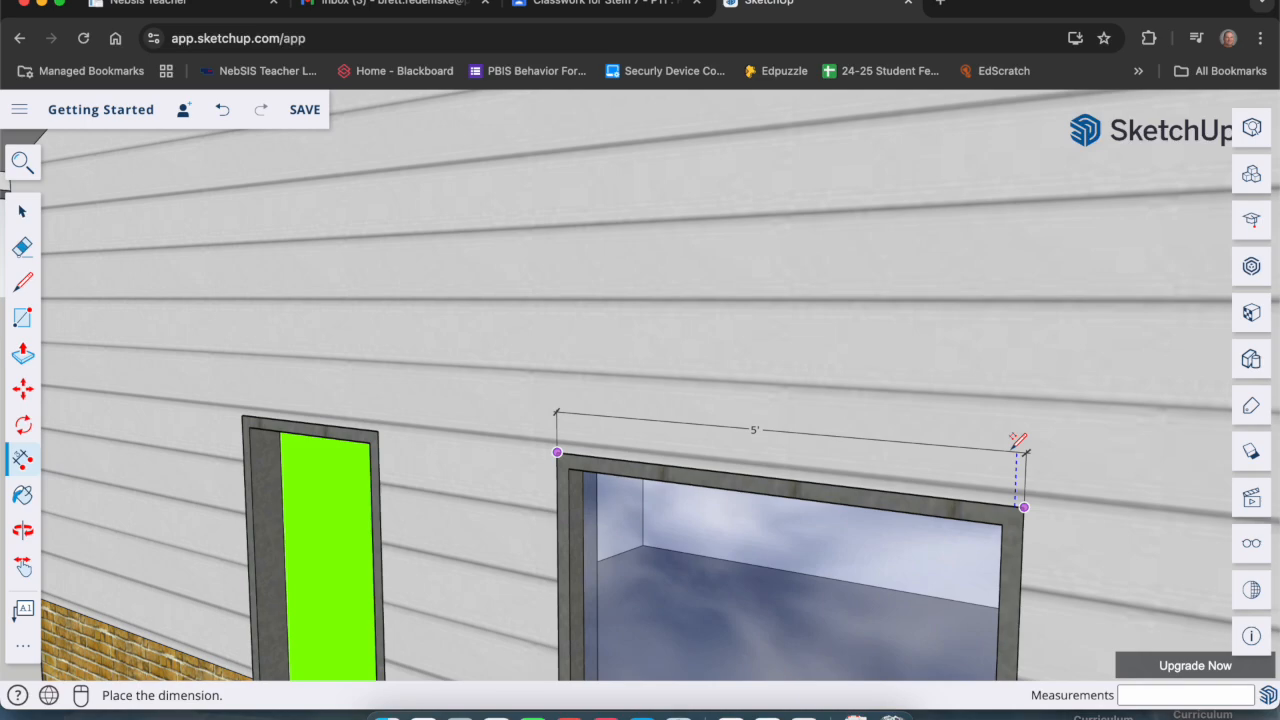
left_click(1018, 440)
- Dimension the front window's height between the outer corners of the frame on the side away from the door, placing the dimension beside it
scroll(903, 389, "down", 5)
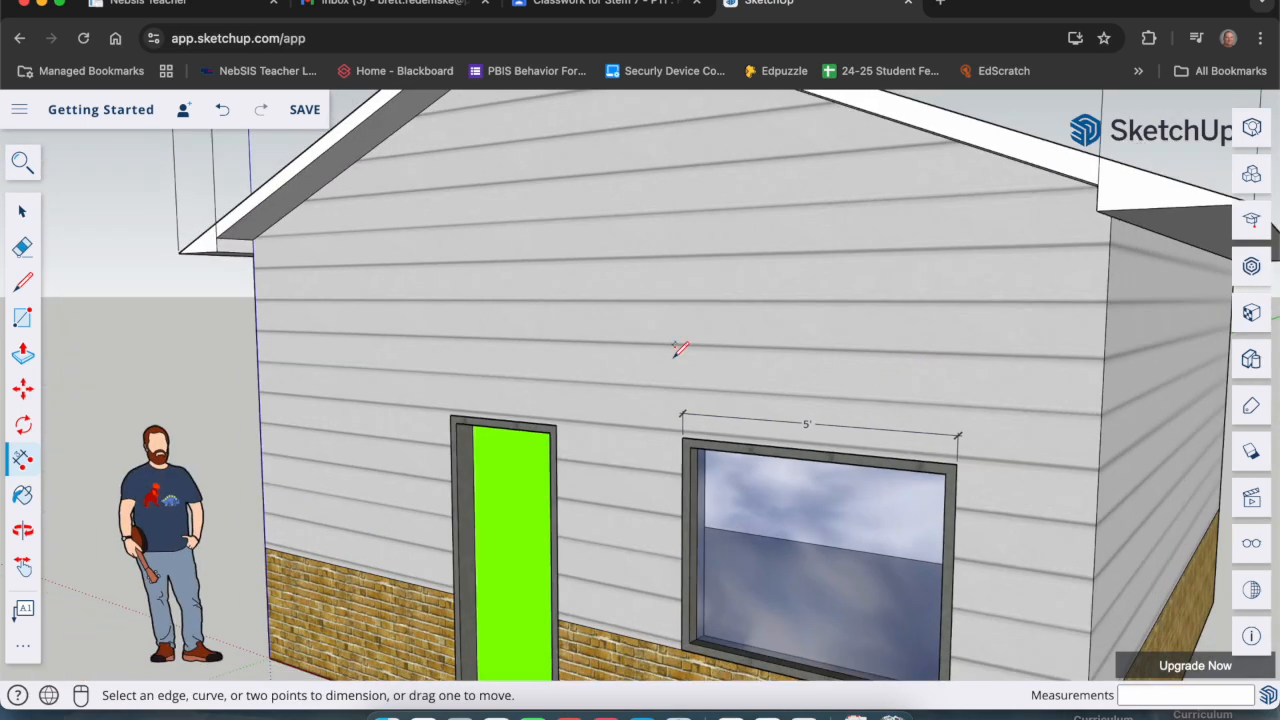
scroll(876, 370, "down", 3)
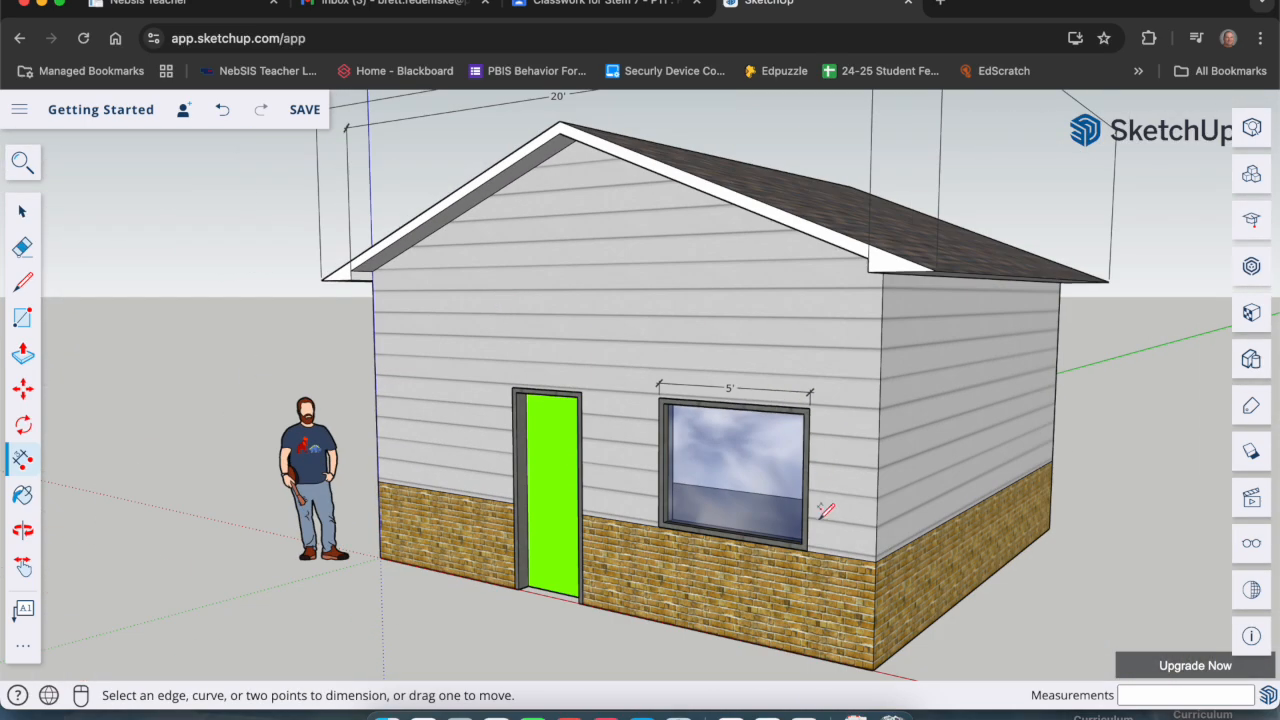
scroll(828, 515, "up", 2)
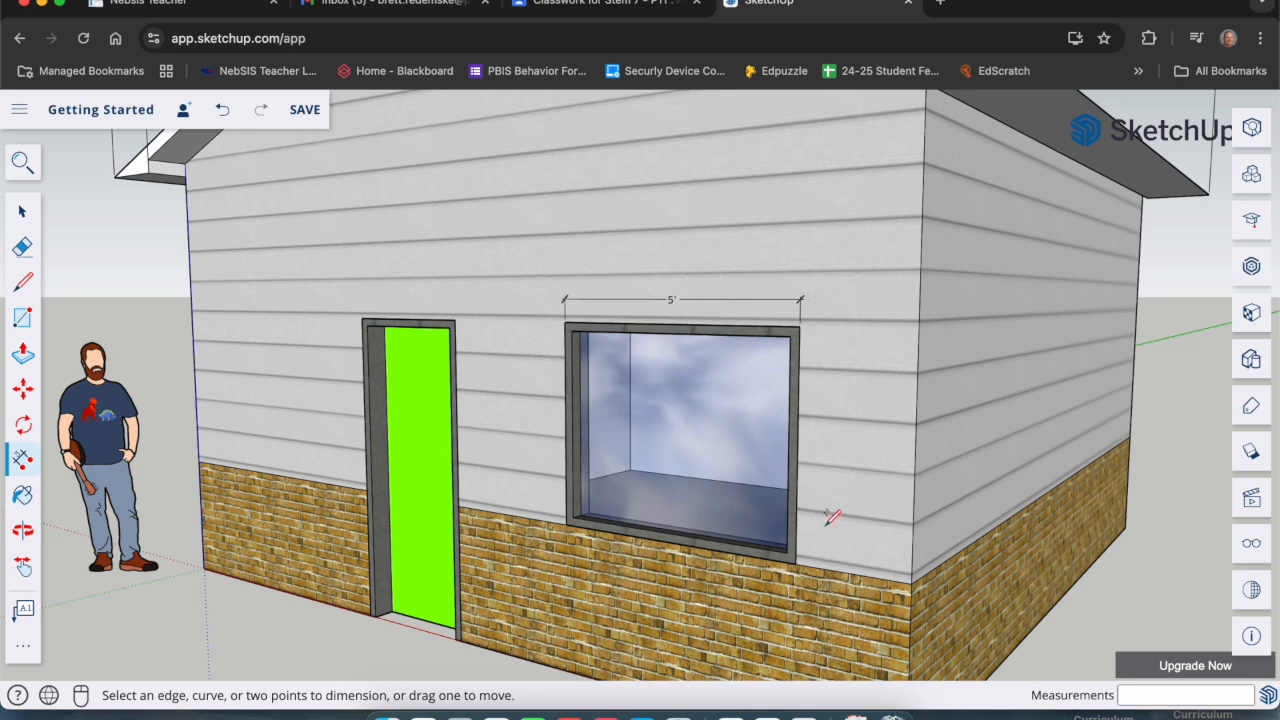
left_click(799, 326)
left_click(796, 564)
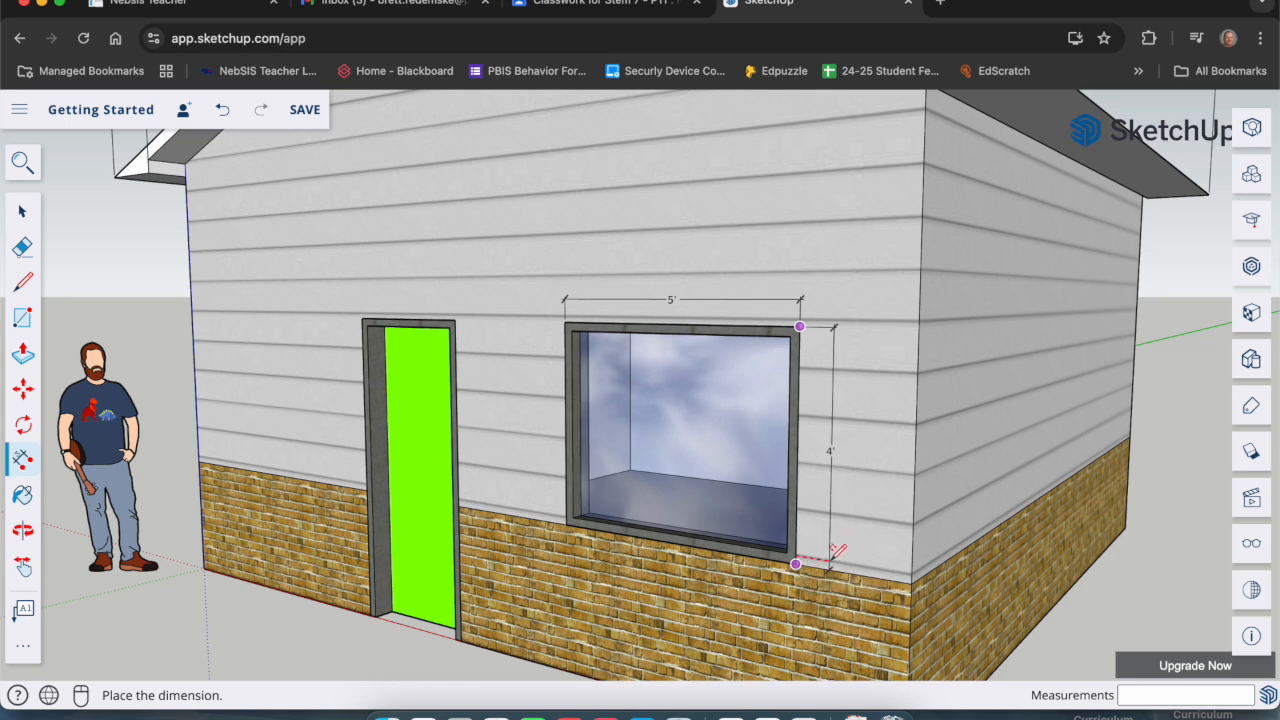
left_click(838, 552)
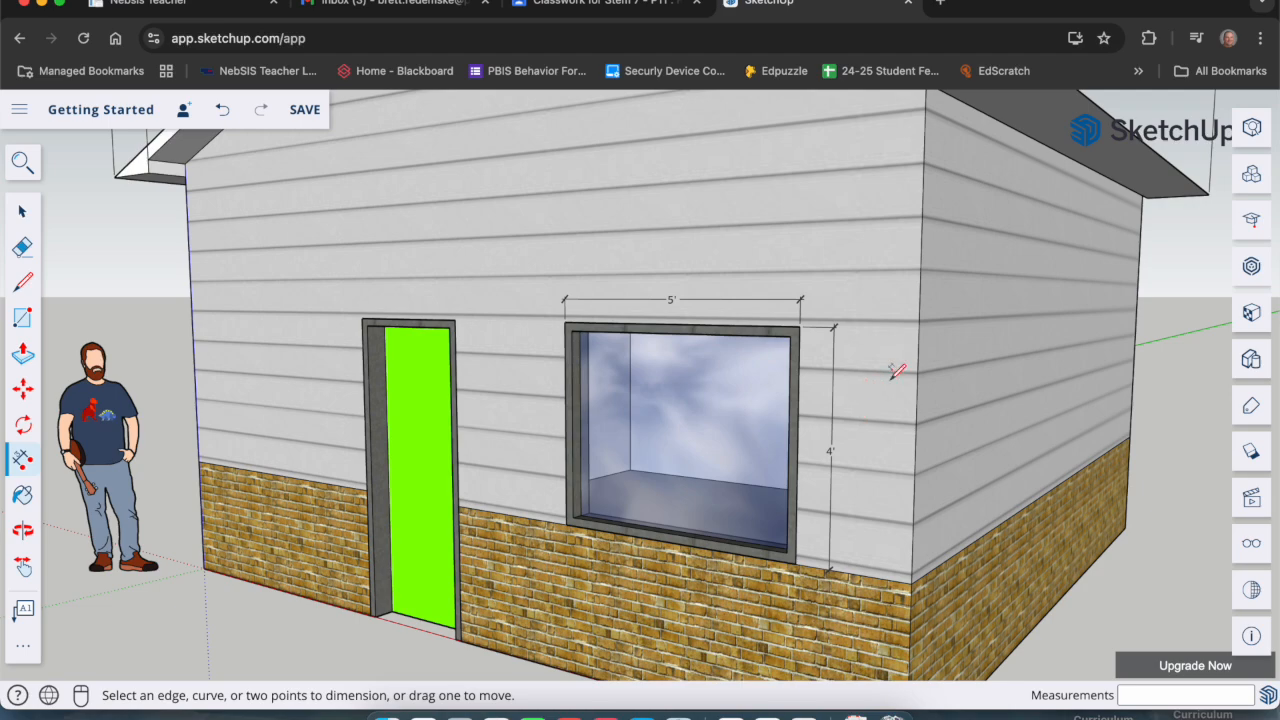
- Dimension the front door's width between the outer top corners of its frame, placing the dimension just above the door
scroll(975, 358, "down", 3)
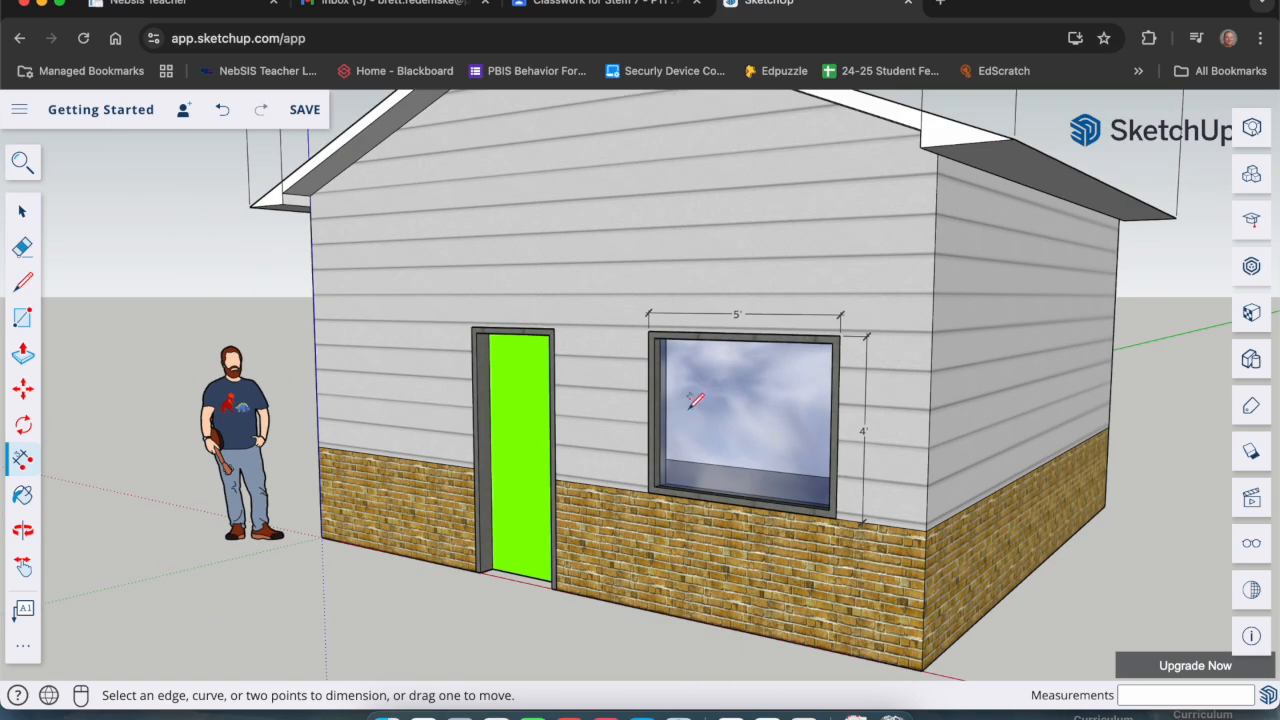
scroll(527, 352, "up", 3)
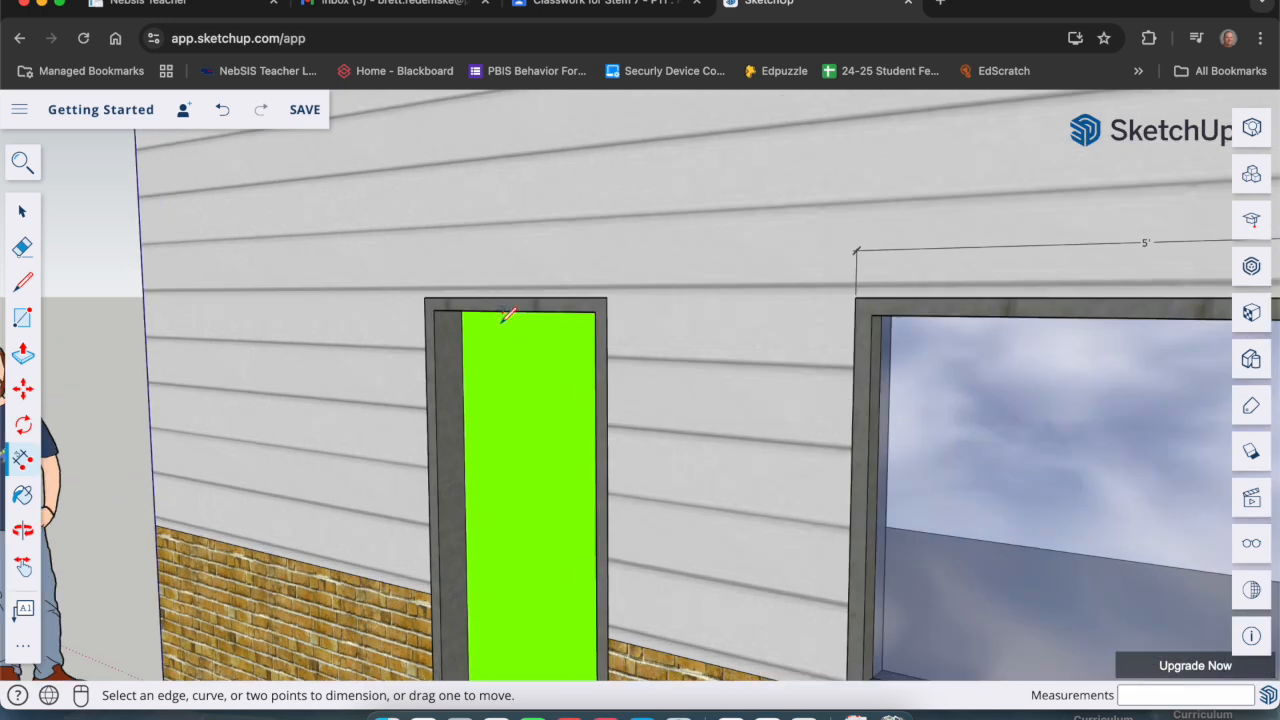
left_click(424, 297)
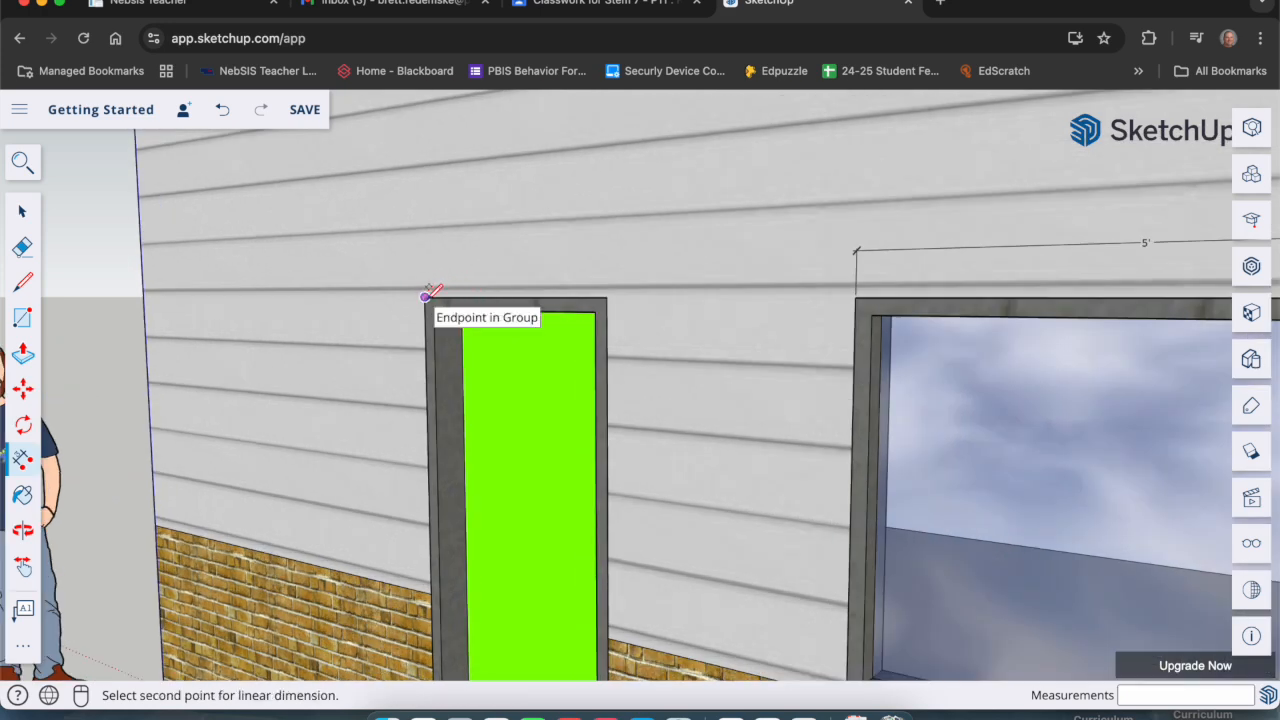
left_click(608, 294)
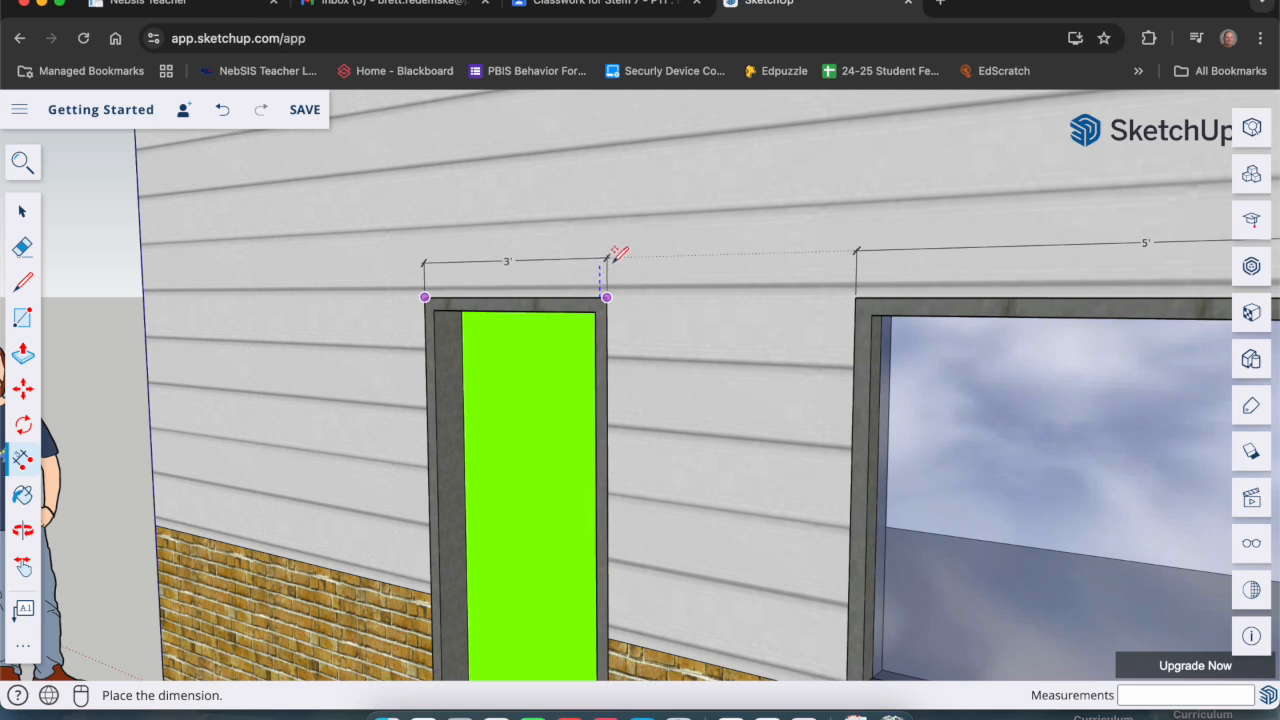
left_click(615, 253)
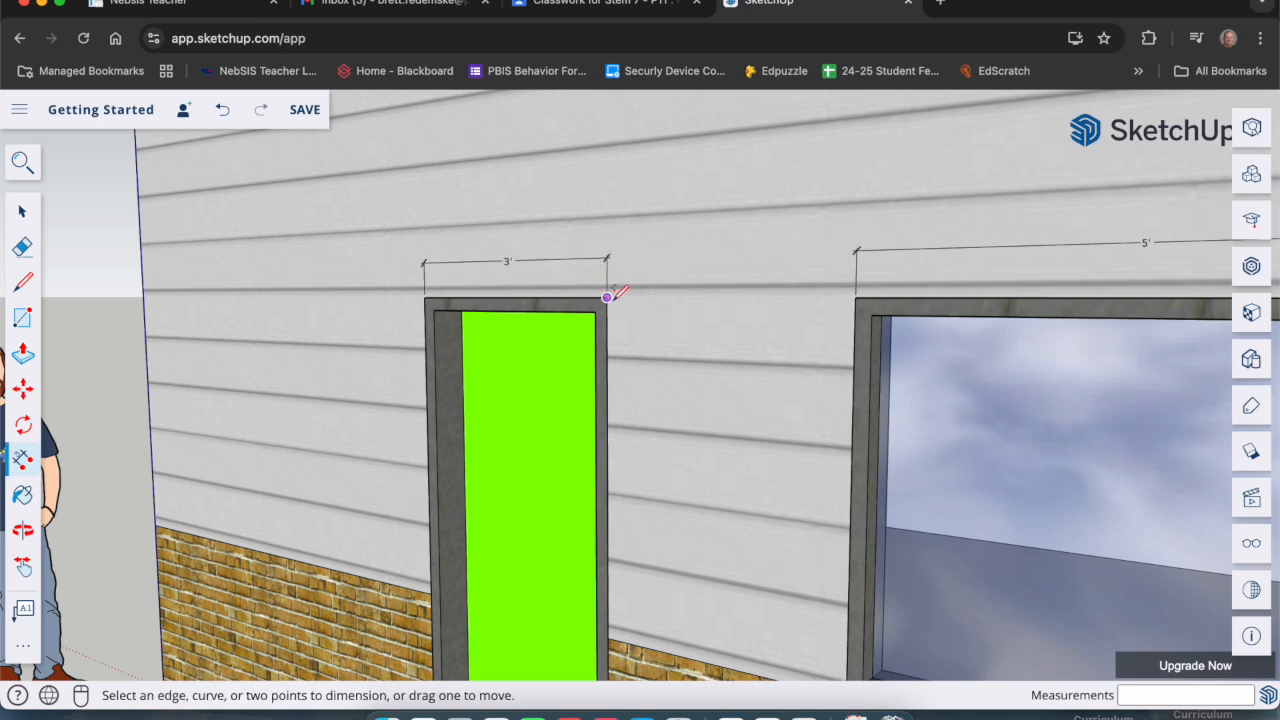
- Dimension the door's height between the outer top and bottom frame corners on the window side, placing the dimension beside the door
left_click(607, 297)
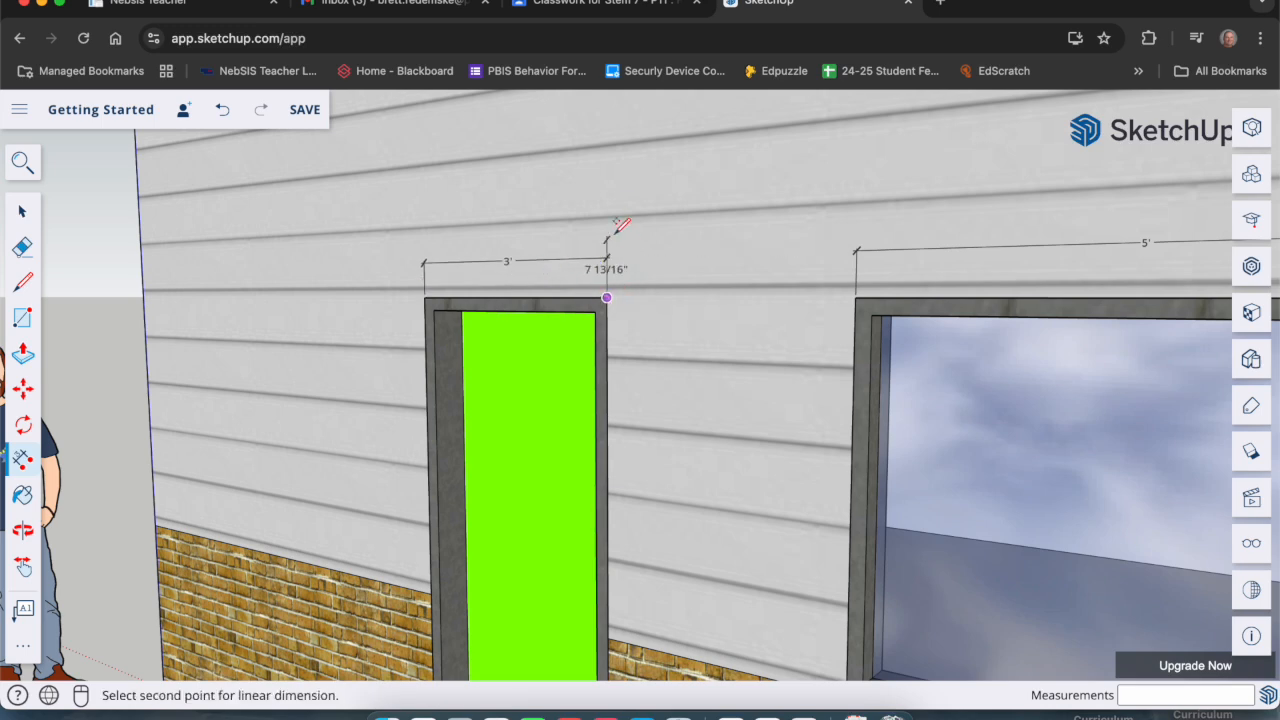
scroll(614, 223, "down", 3)
scroll(605, 675, "up", 3)
scroll(612, 605, "up", 3)
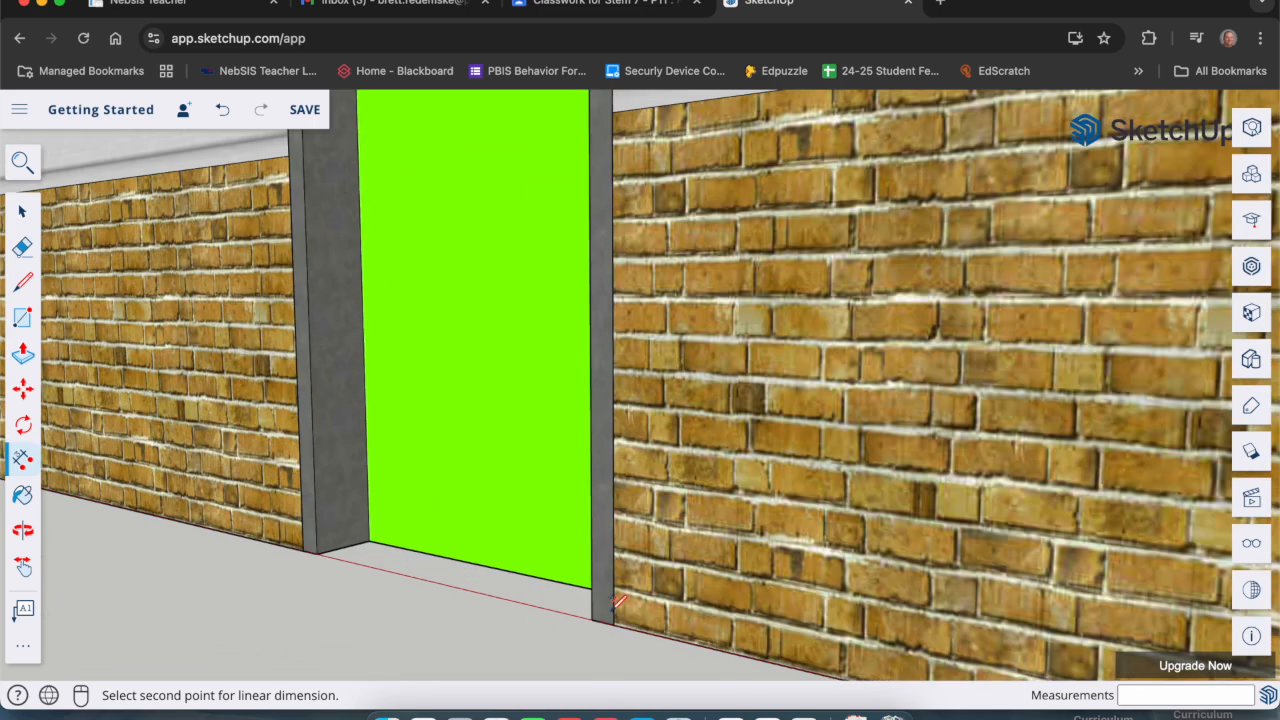
left_click(610, 615)
scroll(612, 610, "down", 3)
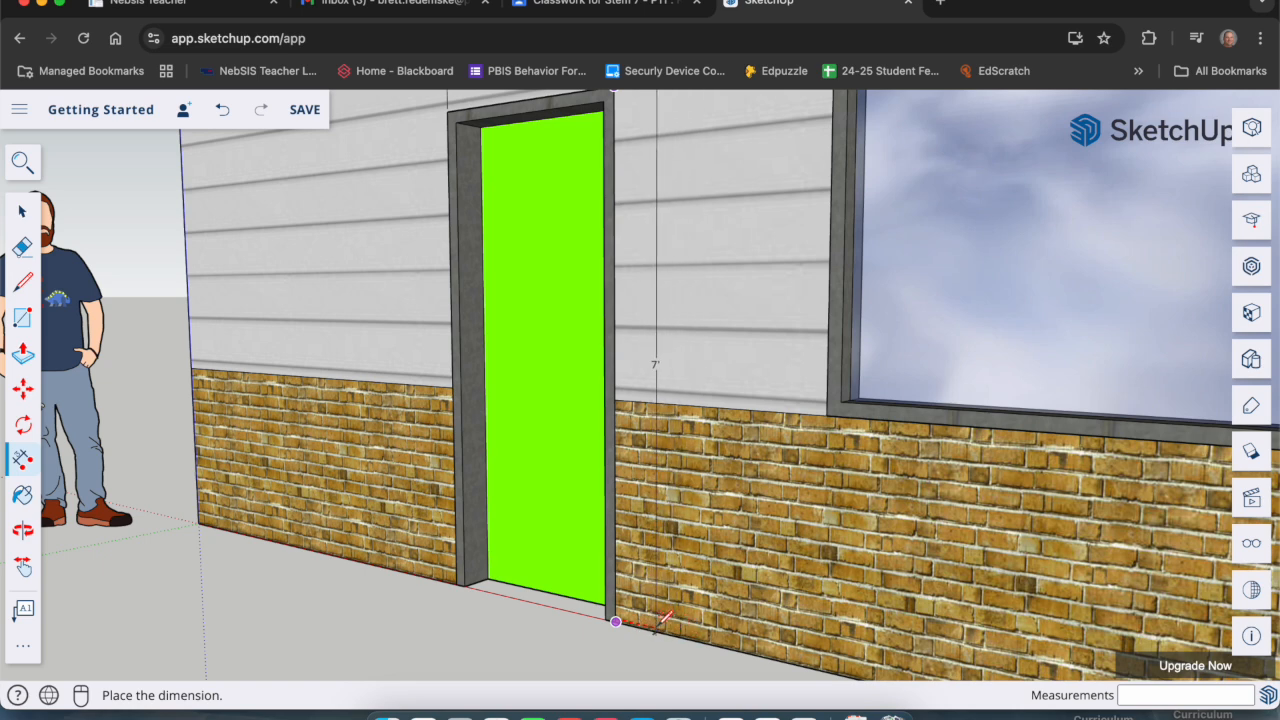
left_click(653, 629)
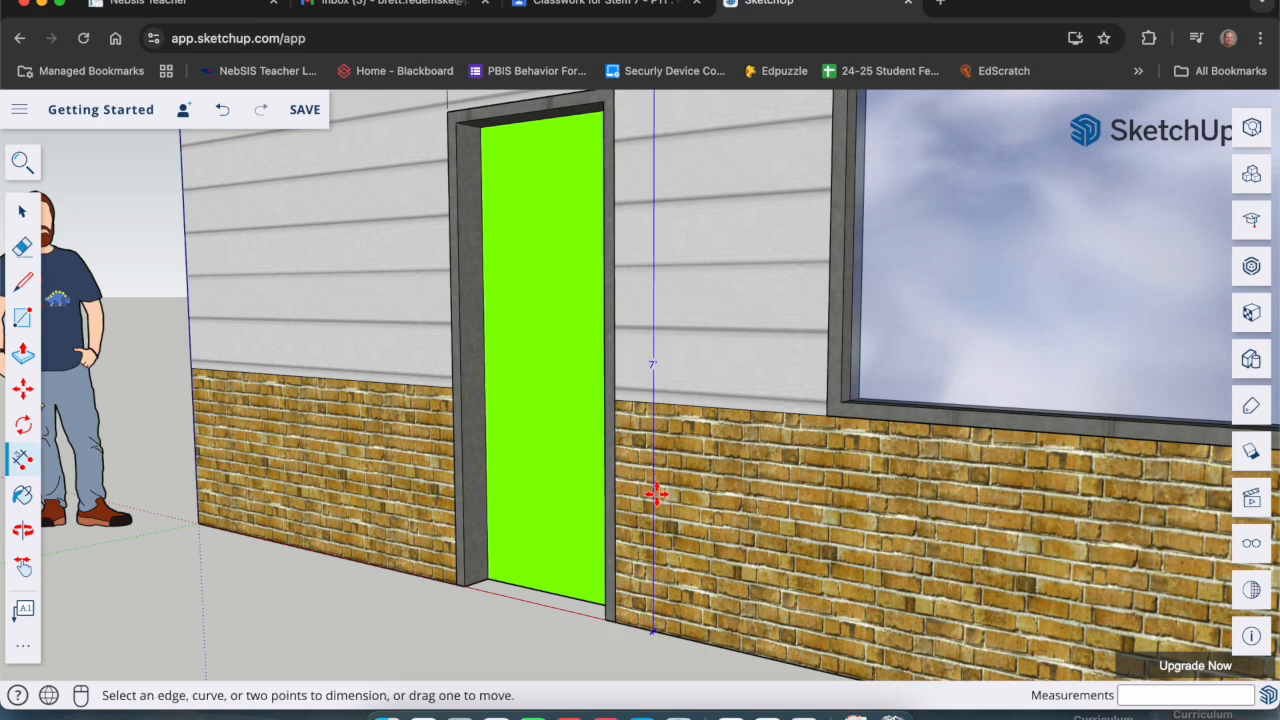
- Dimension the distance from the front wall's window-side bottom corner to the door frame's nearest bottom corner, placing the dimension above the window
scroll(616, 434, "down", 3)
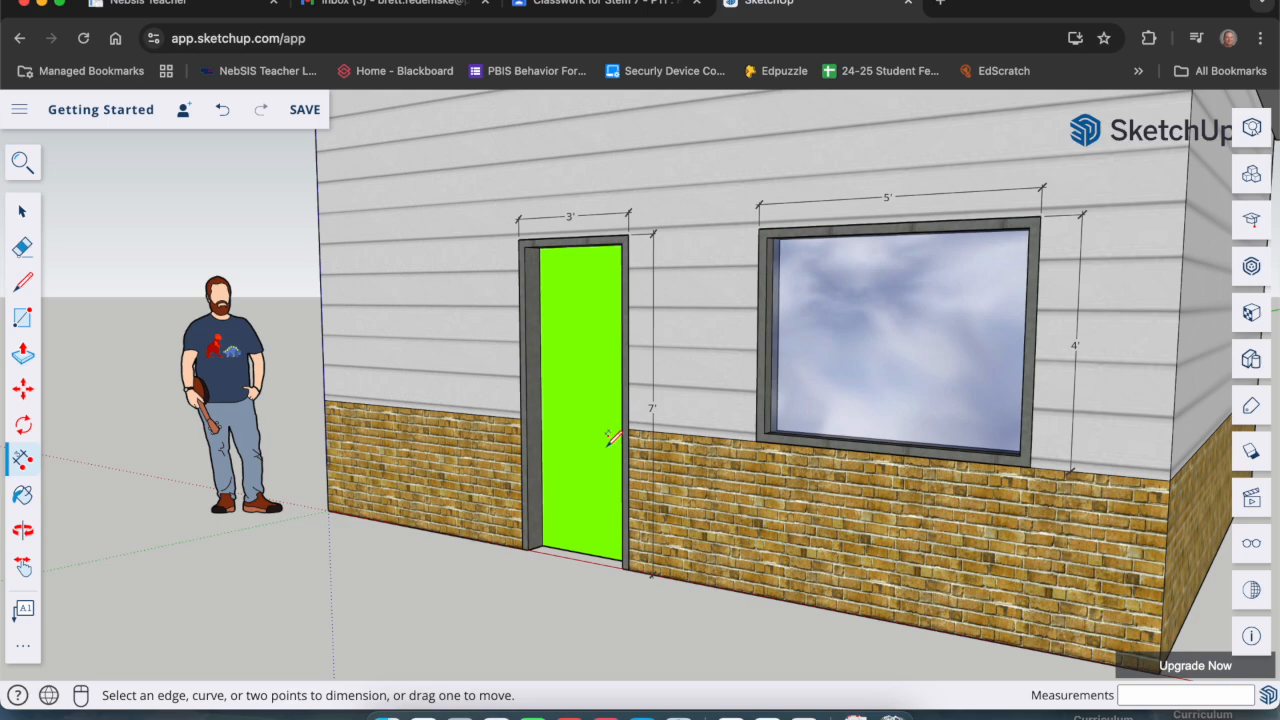
scroll(609, 437, "down", 3)
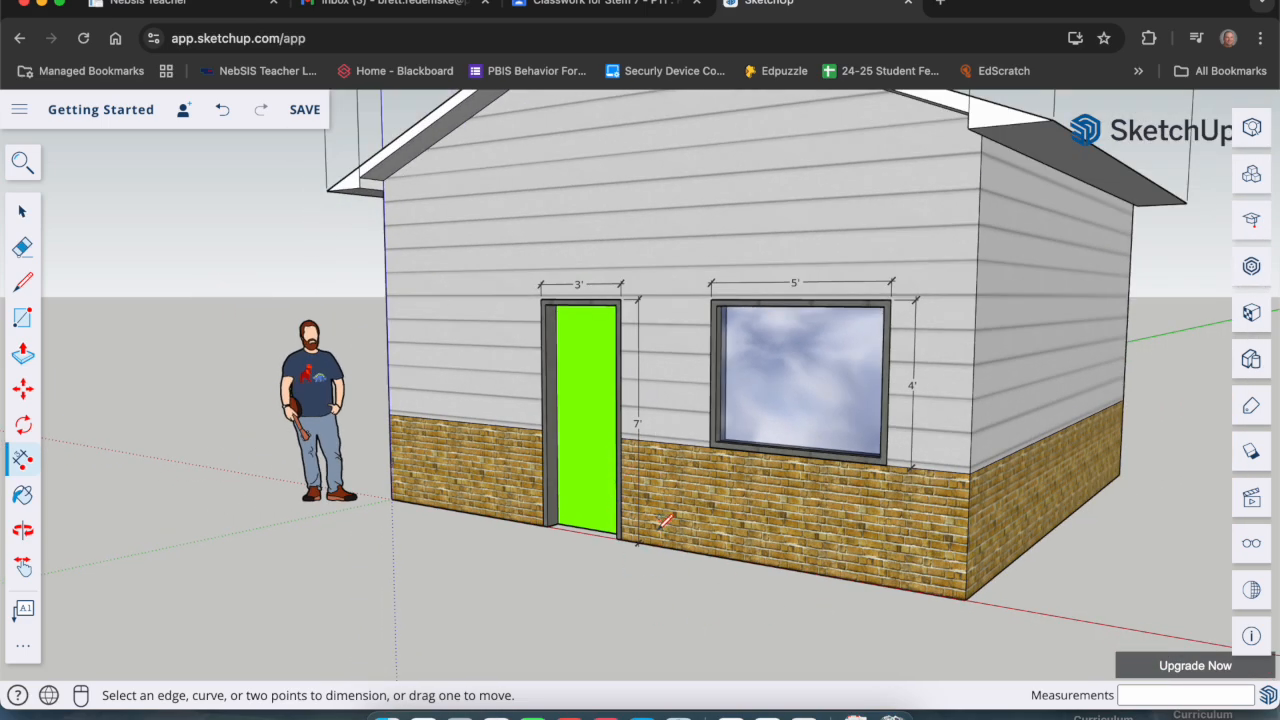
scroll(660, 445, "up", 3)
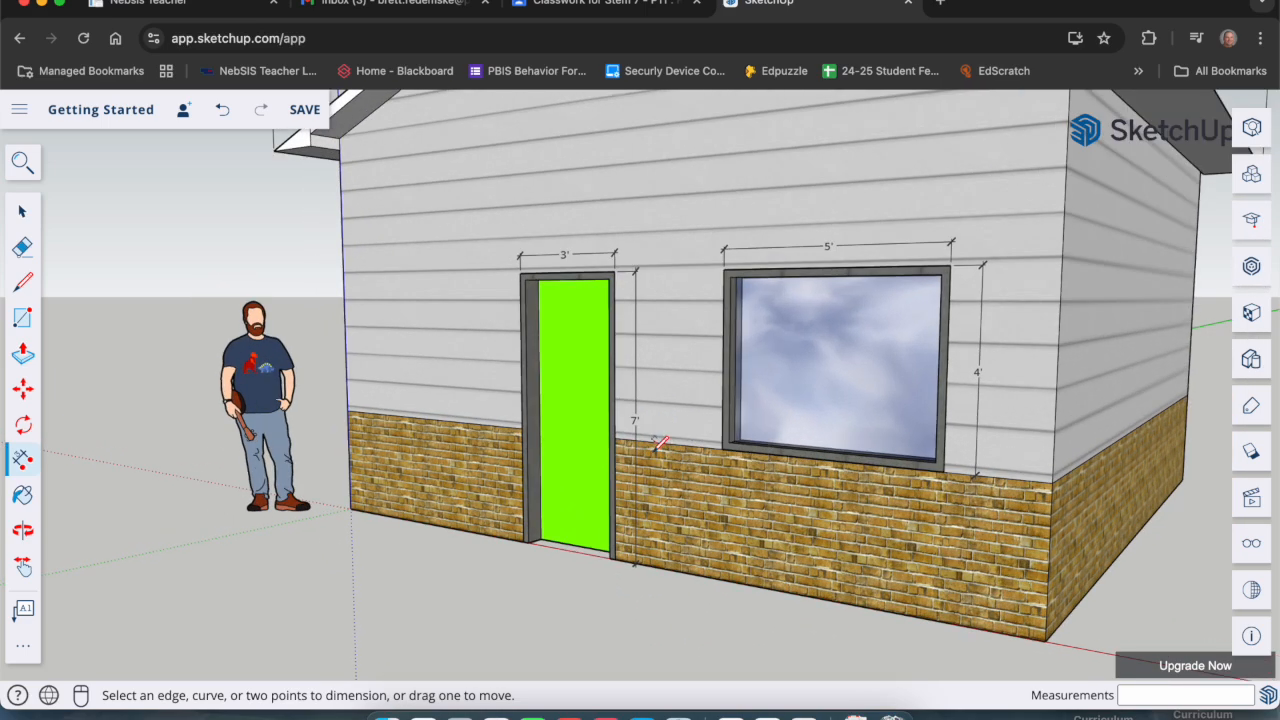
scroll(1205, 638, "down", 2)
scroll(1130, 615, "down", 3)
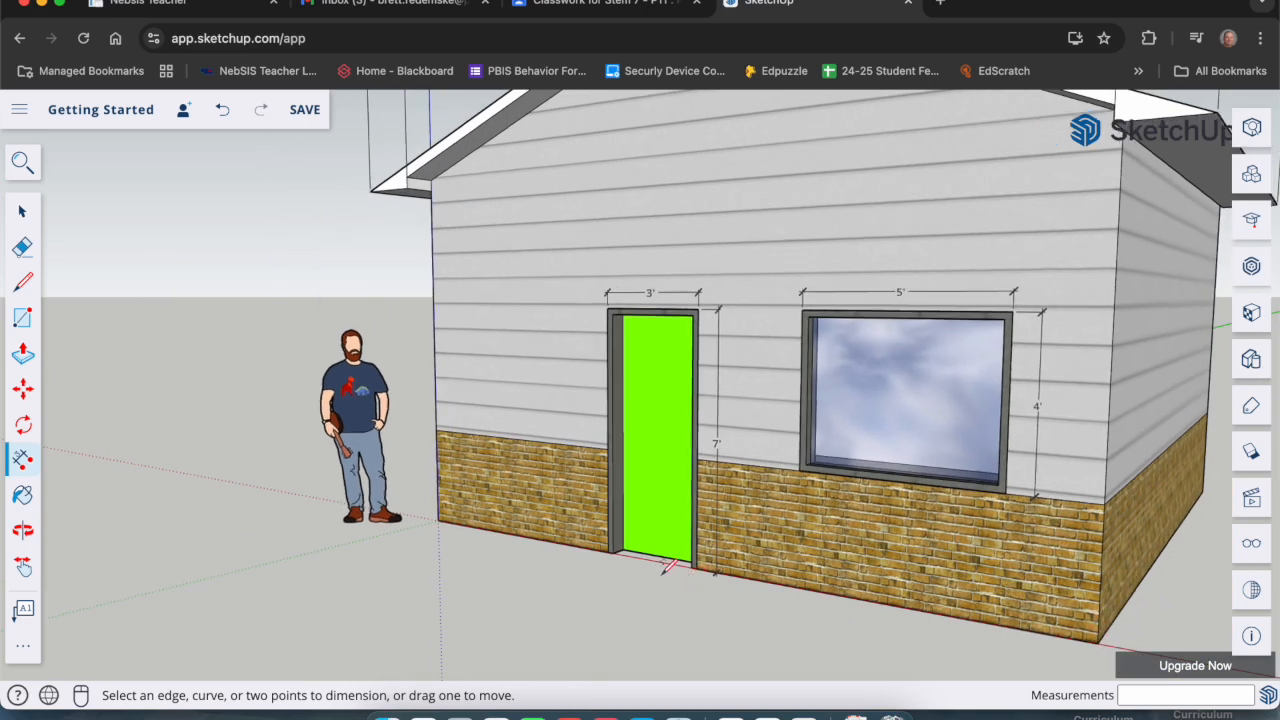
scroll(722, 567, "up", 5)
scroll(715, 556, "down", 5)
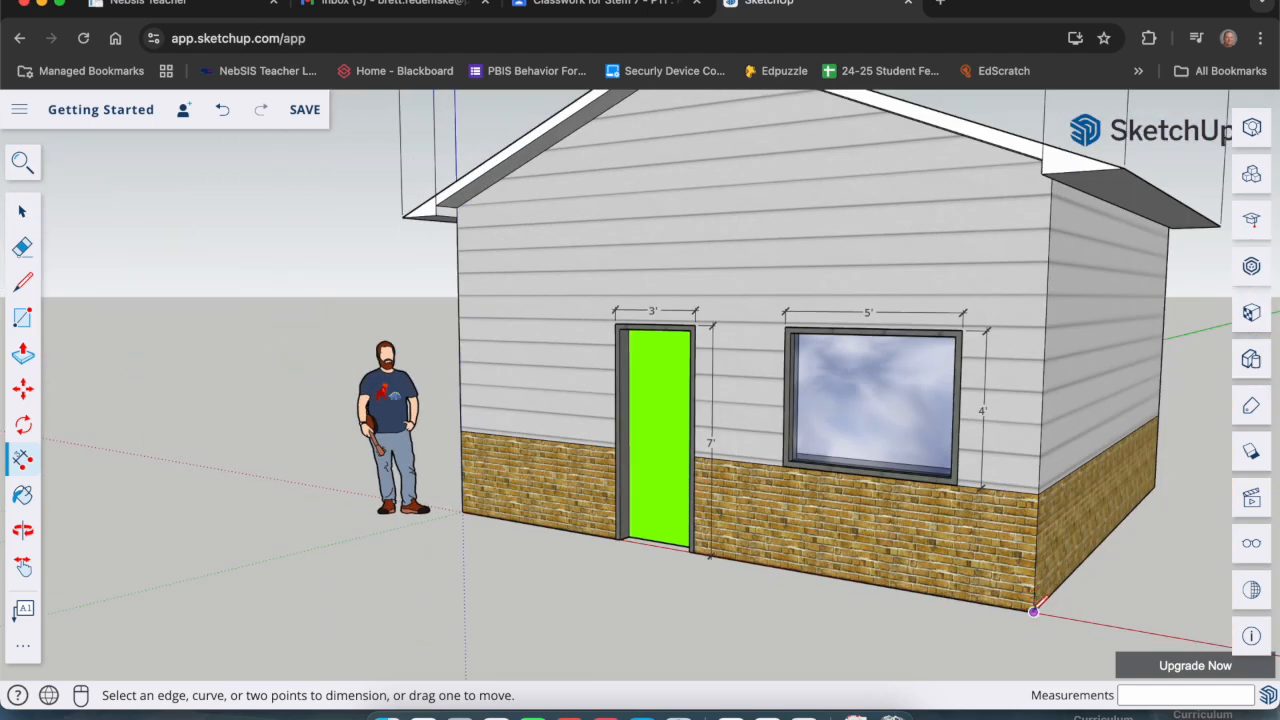
left_click(1034, 610)
scroll(695, 550, "up", 5)
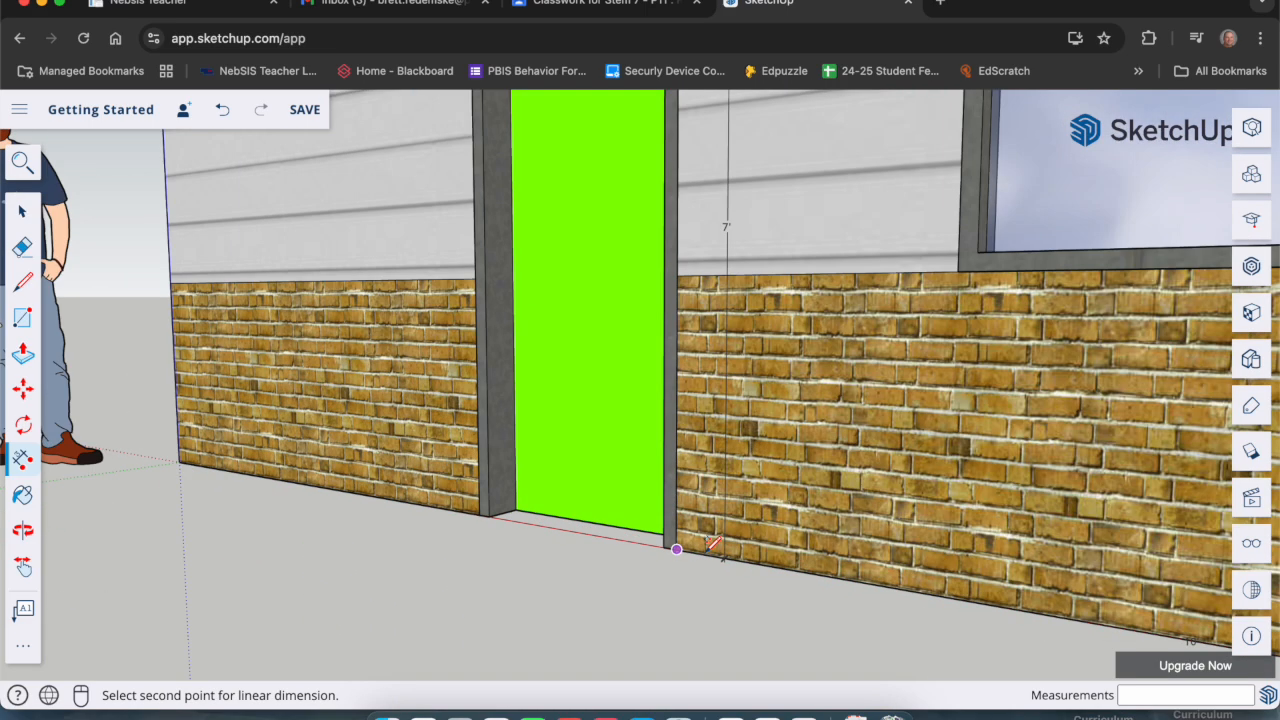
left_click(669, 547)
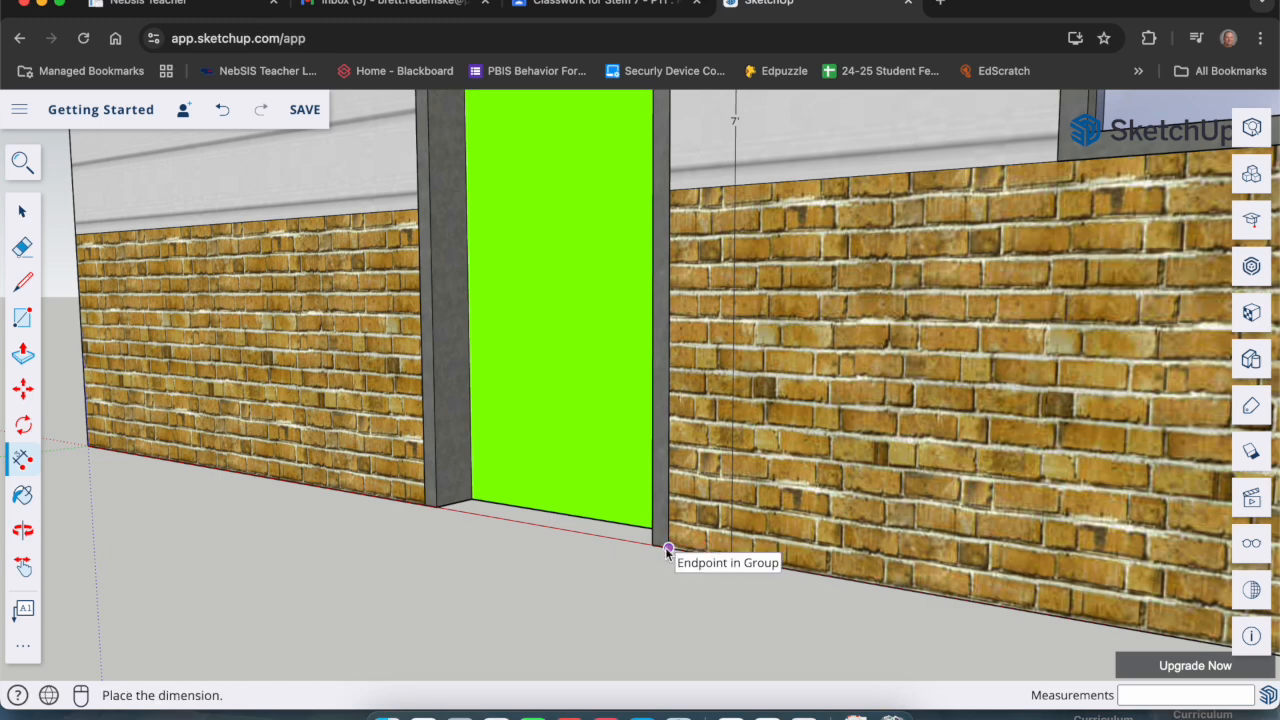
scroll(669, 547, "down", 5)
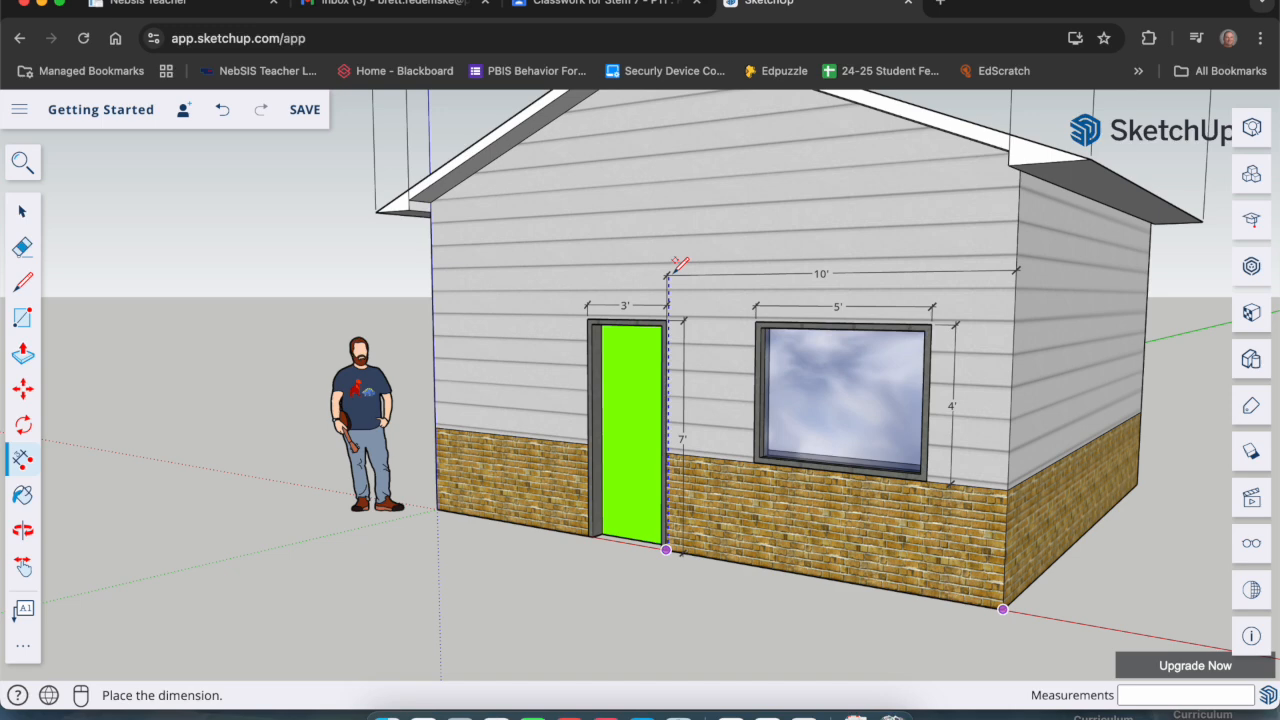
left_click(675, 268)
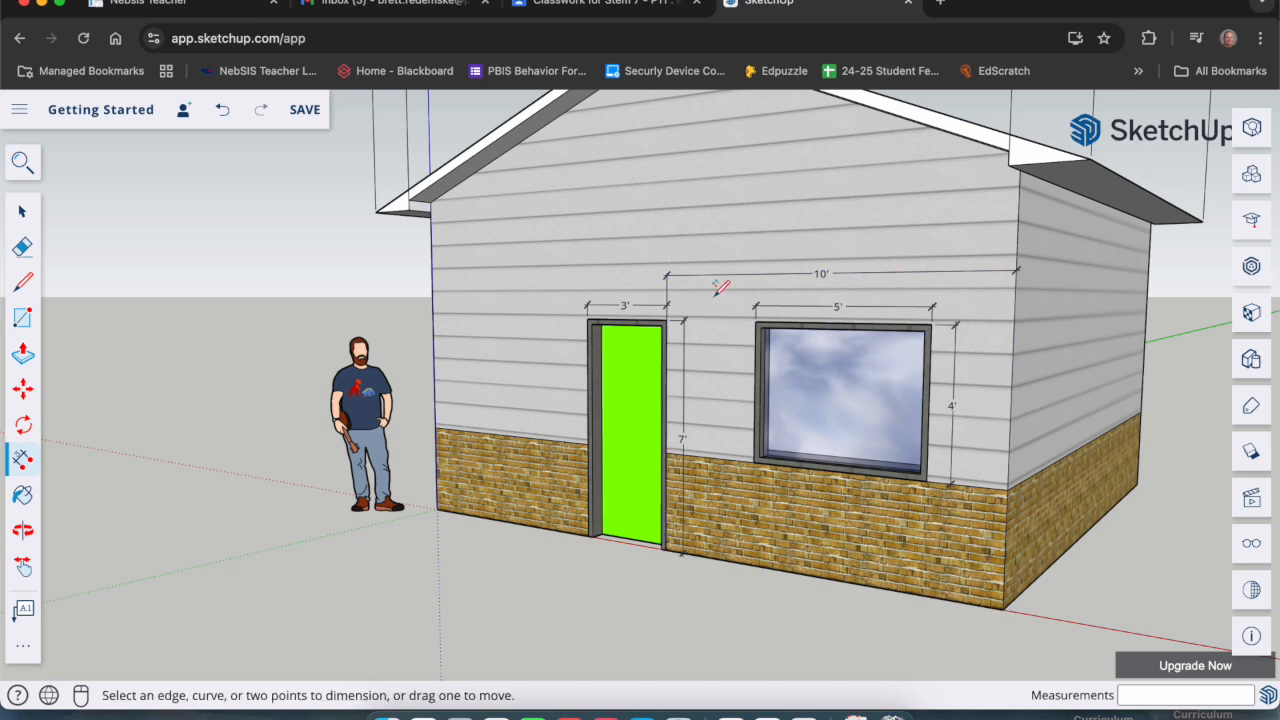
- Frame the whole house at an angle that shows the front, side, roof and all placed dimensions
scroll(712, 362, "down", 1)
key("o")
middle_click_drag(738, 428, 730, 448)
scroll(928, 494, "down", 3)
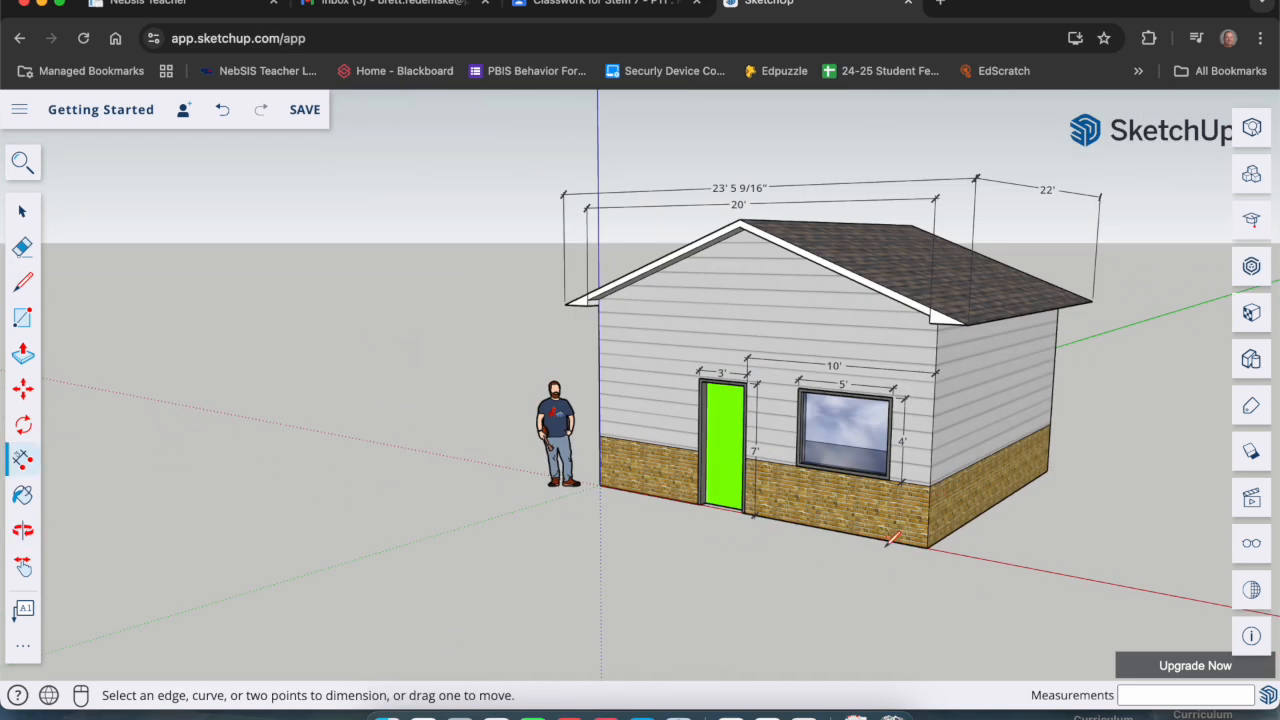
scroll(1132, 357, "up", 2)
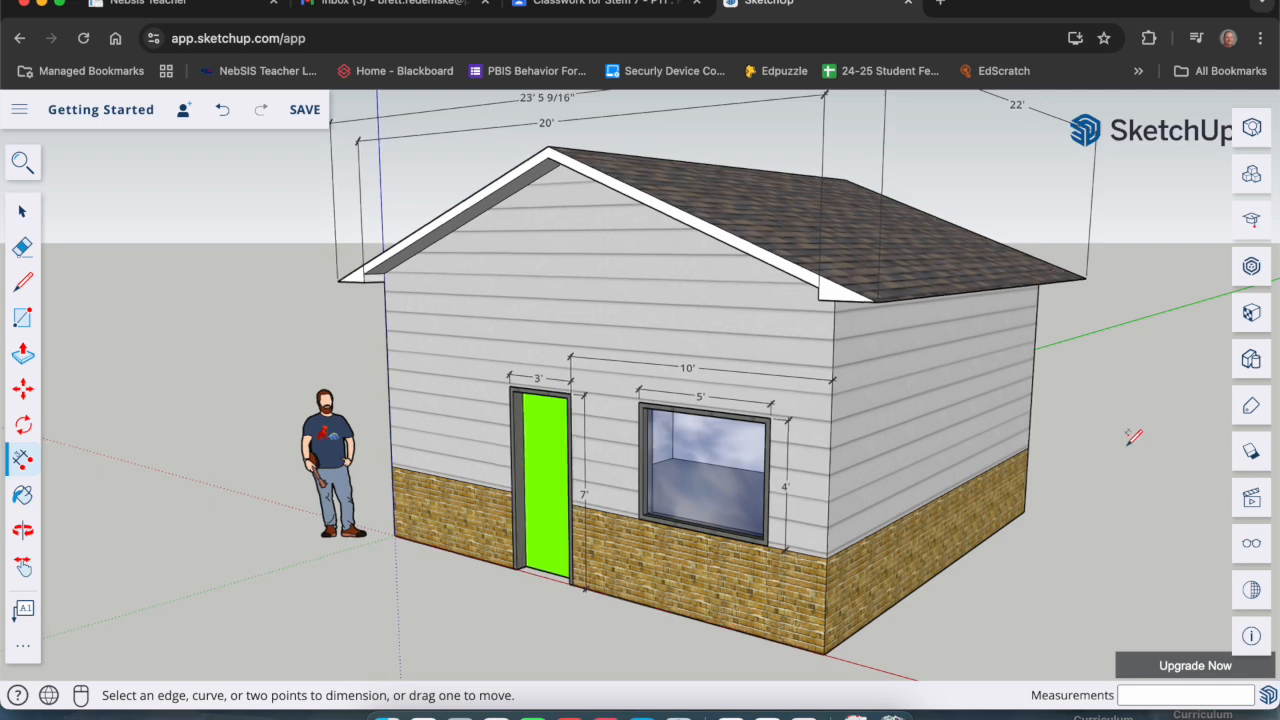
key("h")
left_click_drag(1110, 504, 1049, 508)
scroll(885, 354, "up", 2)
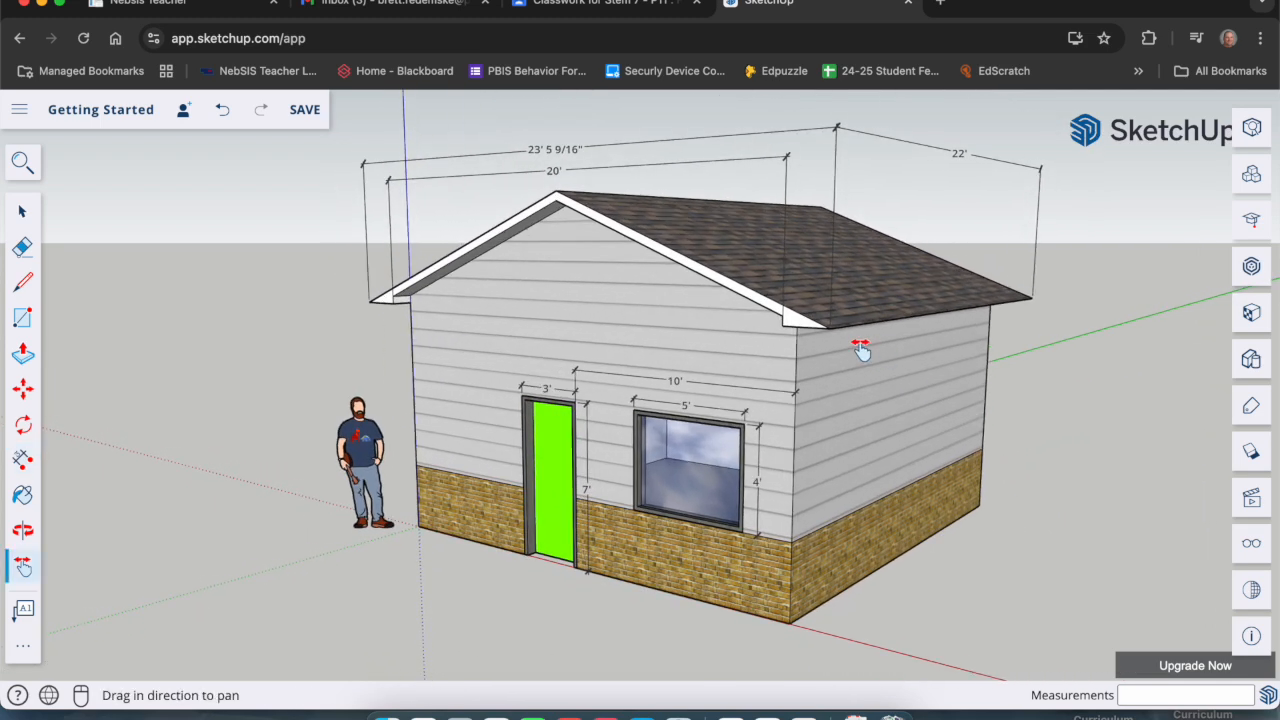
left_click_drag(914, 391, 917, 400)
scroll(755, 516, "up", 2)
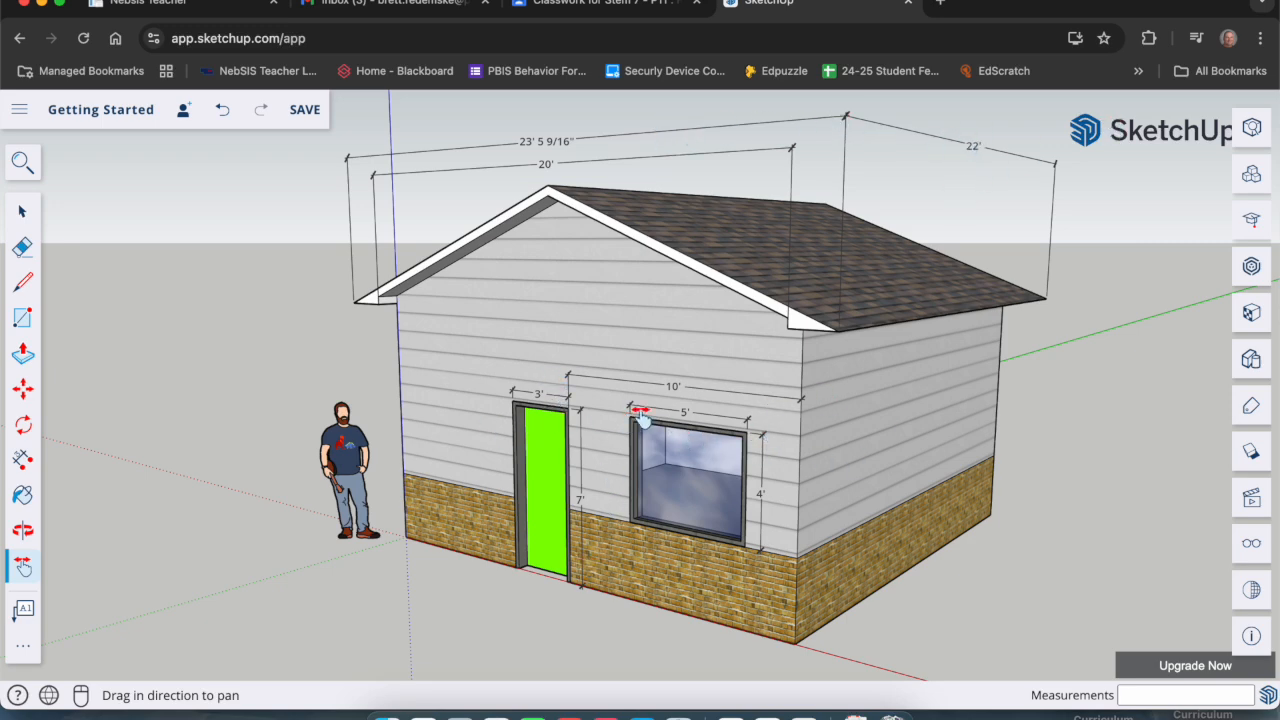
- Attach a leader text label reading "First Last P4" to the front wall's vertical edge nearest the standing figure
key("space")
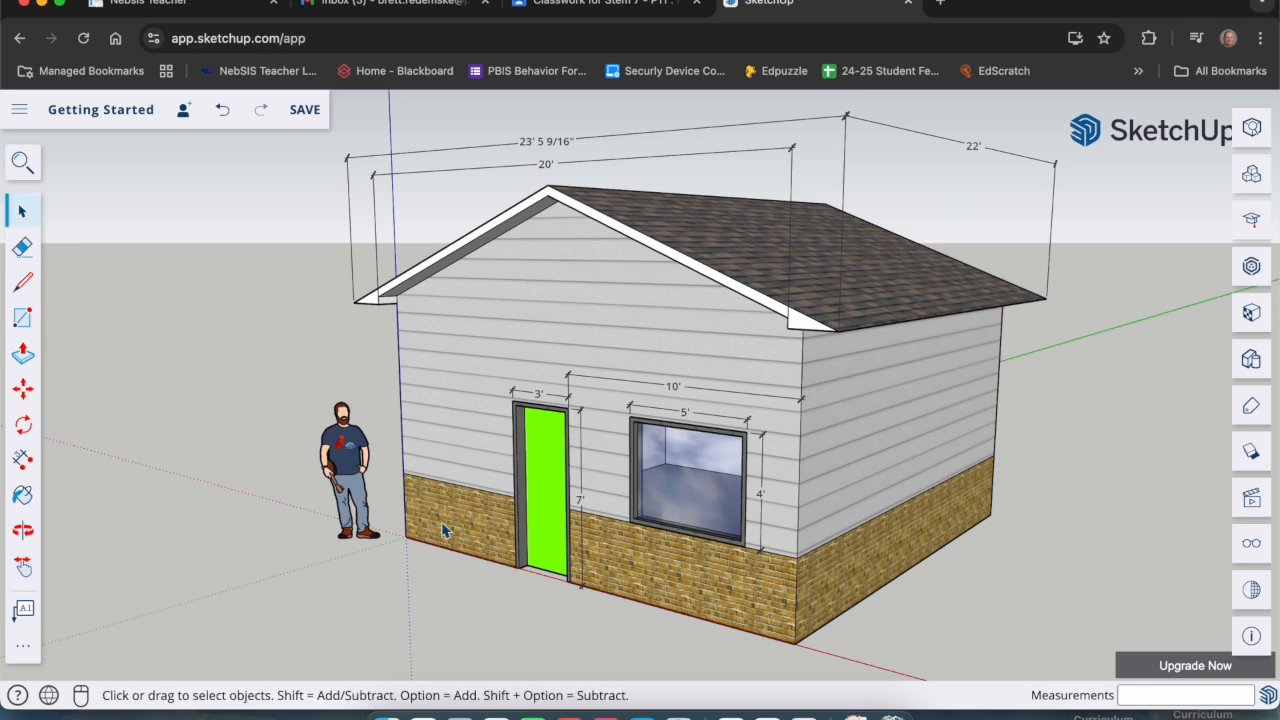
left_click(22, 645)
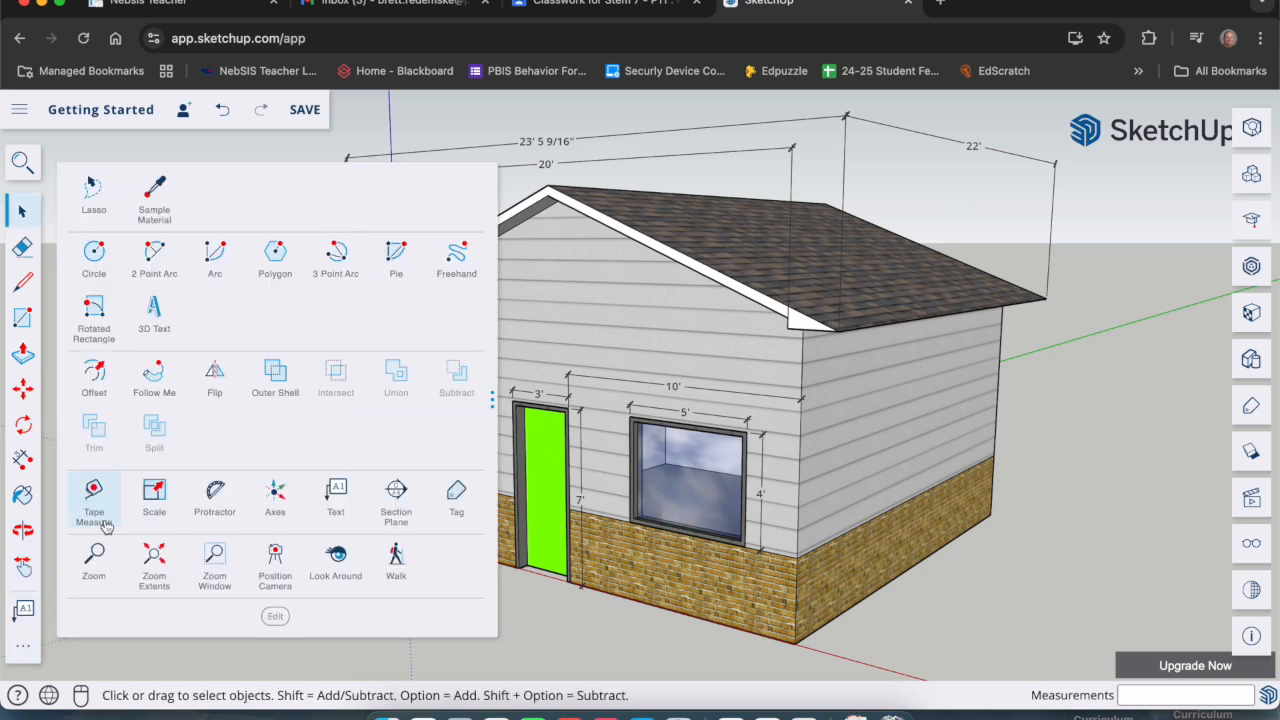
left_click(340, 500)
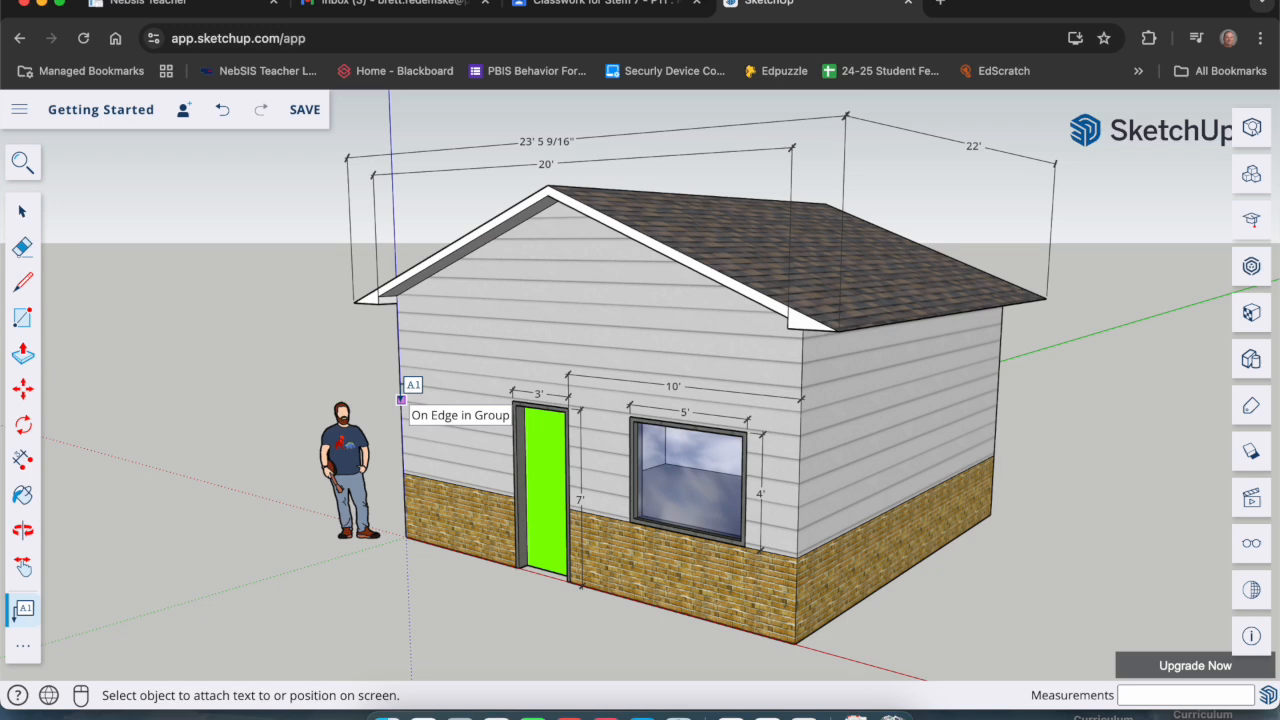
left_click(401, 399)
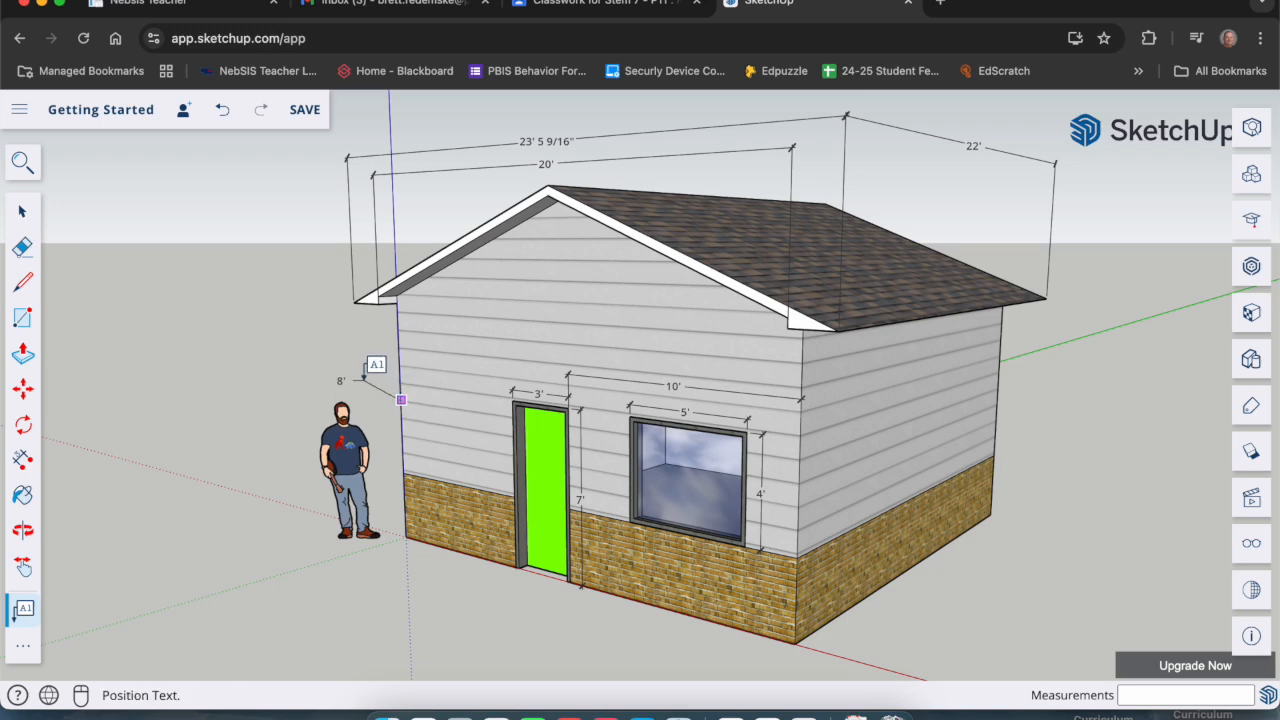
left_click(366, 374)
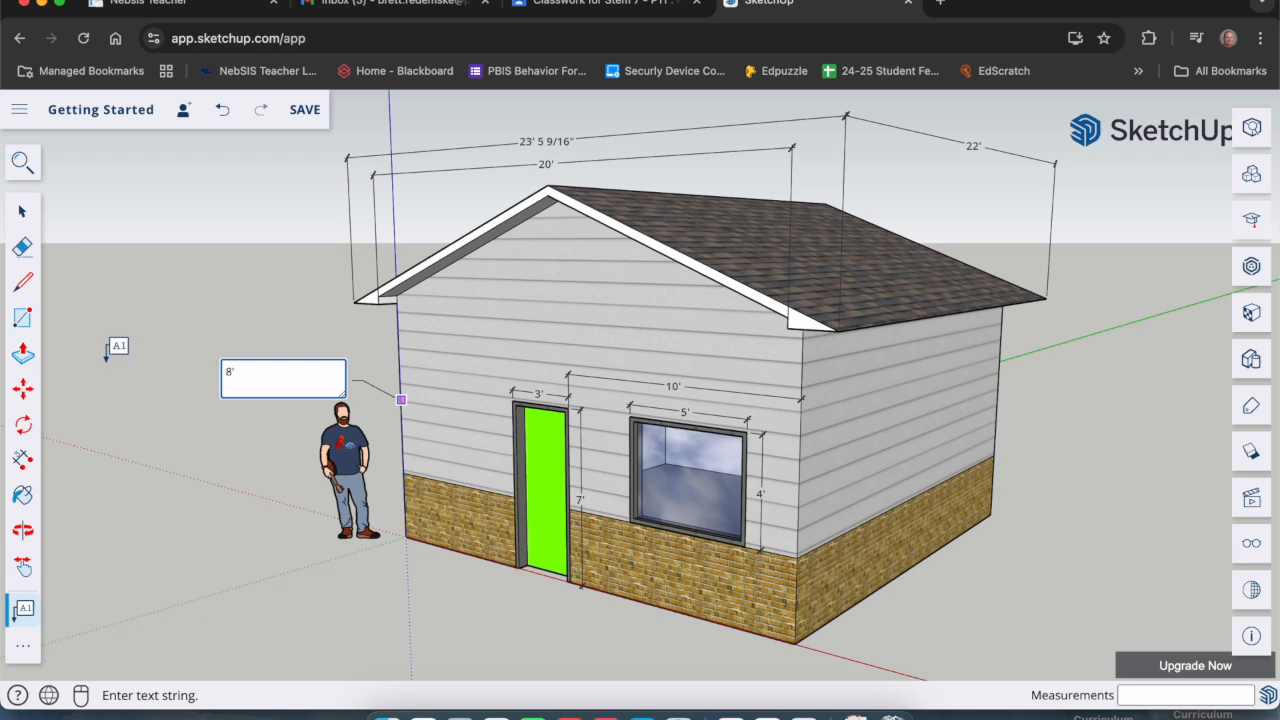
key("BackSpace")
key("BackSpace")
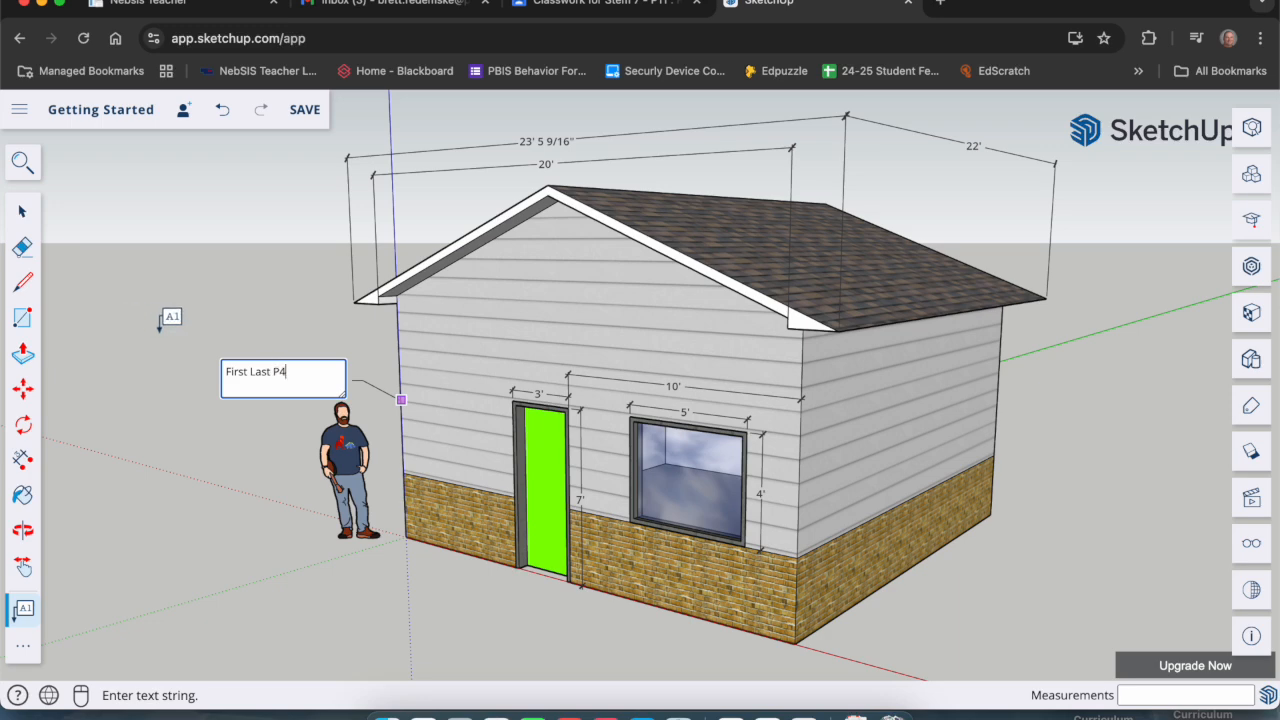
left_click(250, 336)
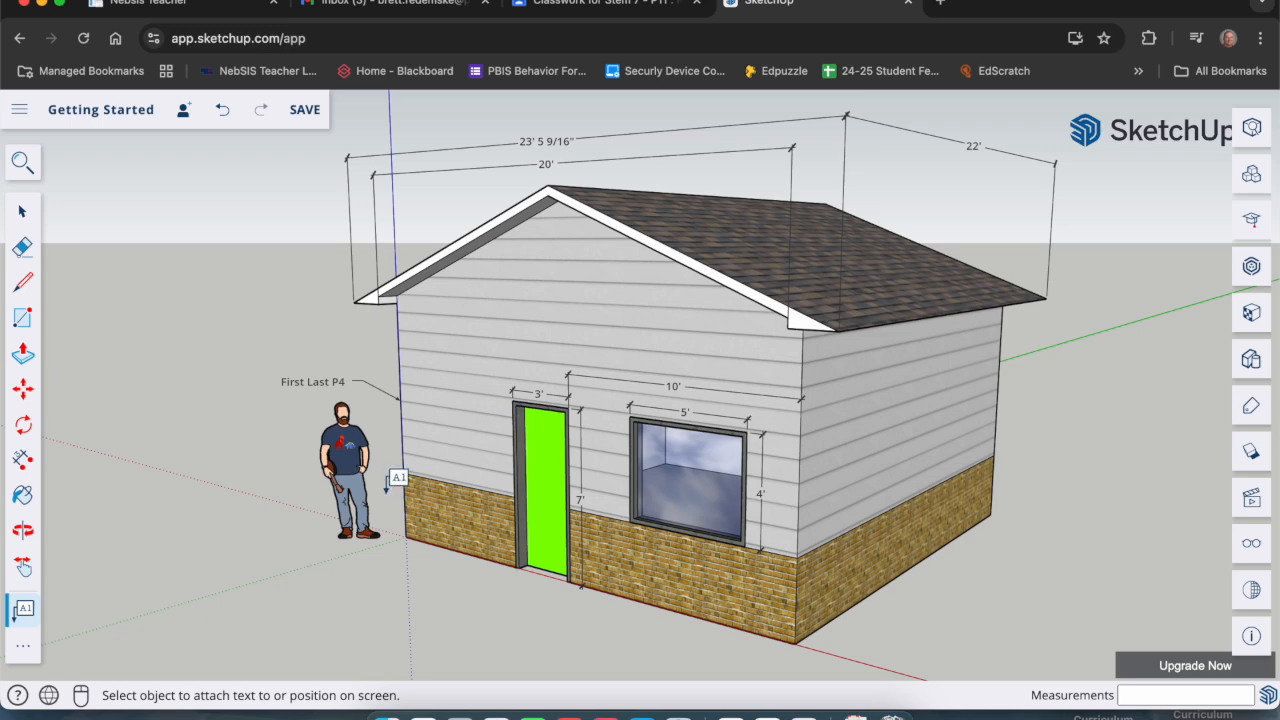
key("space")
- Save the model and capture a screenshot of the area containing the house, its dimensions and the name label
scroll(700, 652, "down", 3)
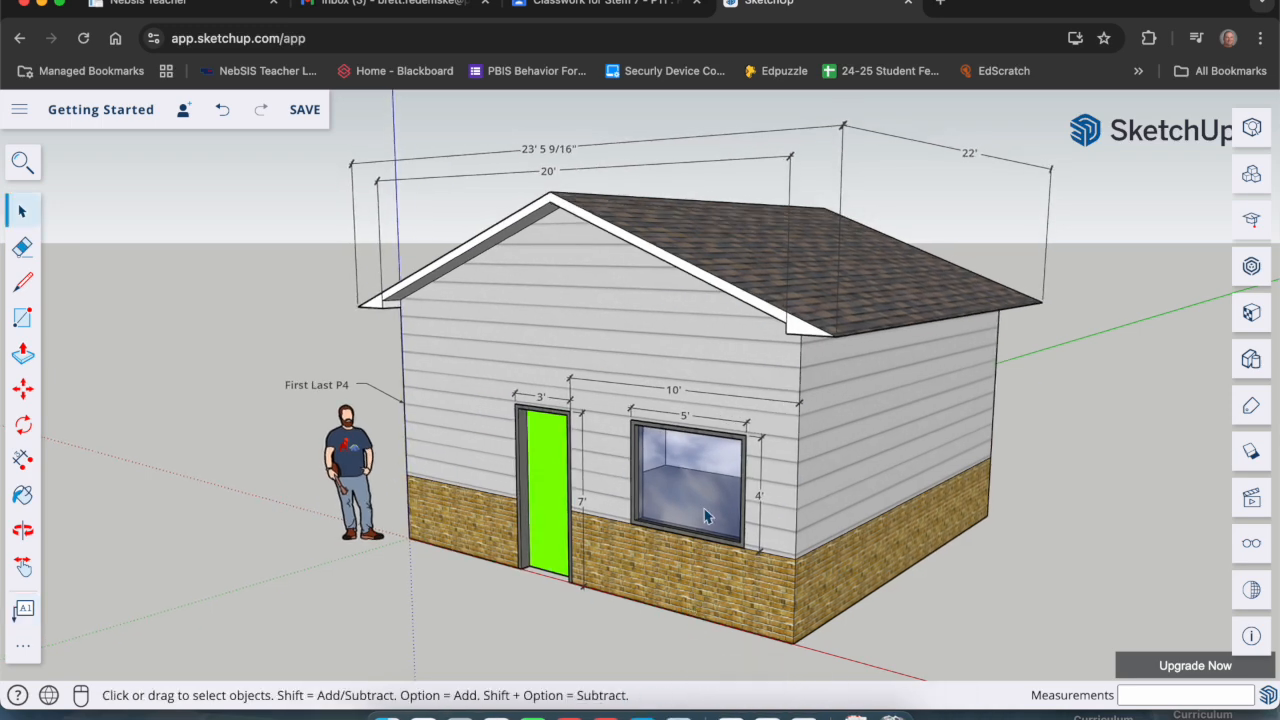
left_click(314, 112)
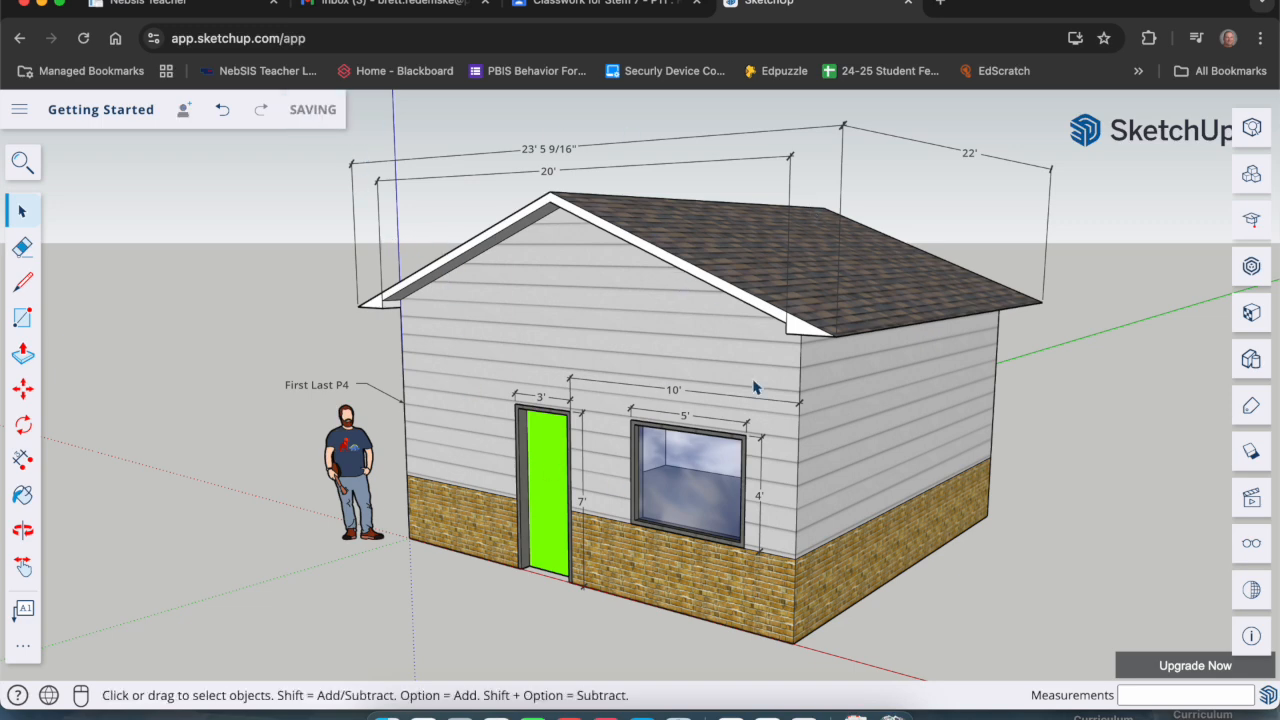
scroll(670, 372, "down", 2)
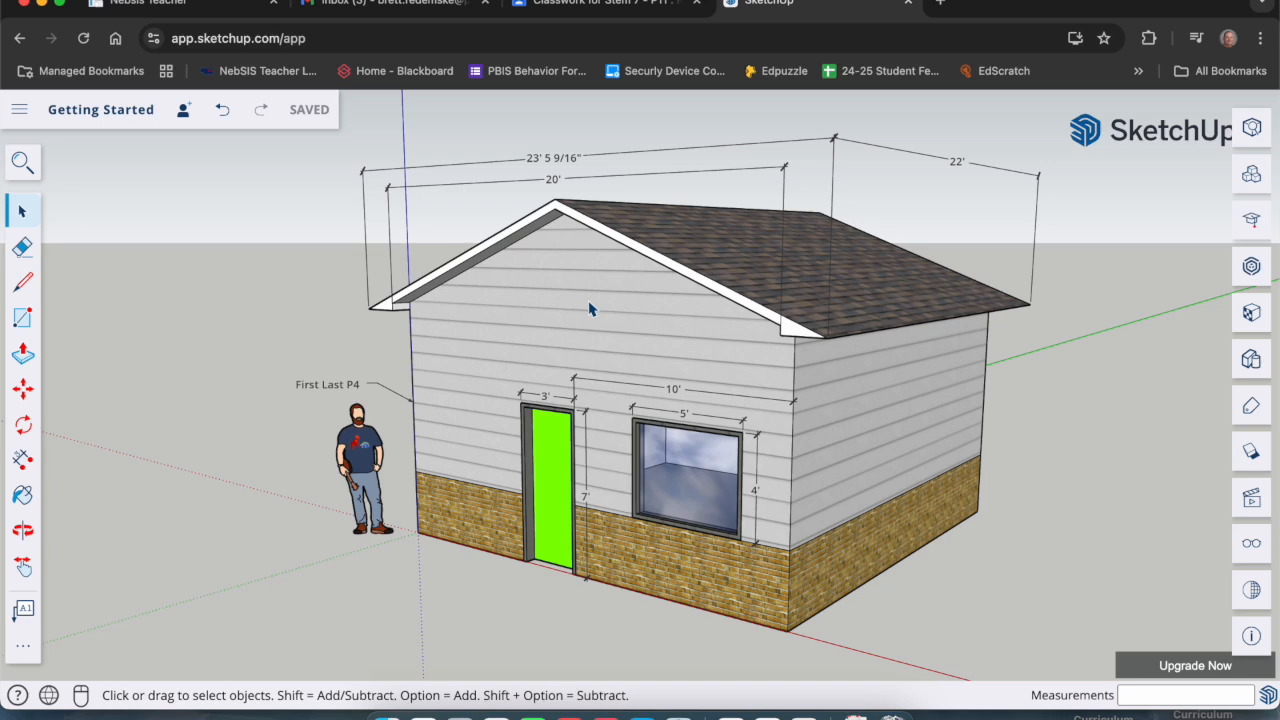
key("super+shift+4")
mouse_move(1060, 129)
left_mouse_down()
mouse_move(540, 288)
mouse_move(318, 472)
mouse_move(277, 578)
mouse_move(283, 643)
left_mouse_up()
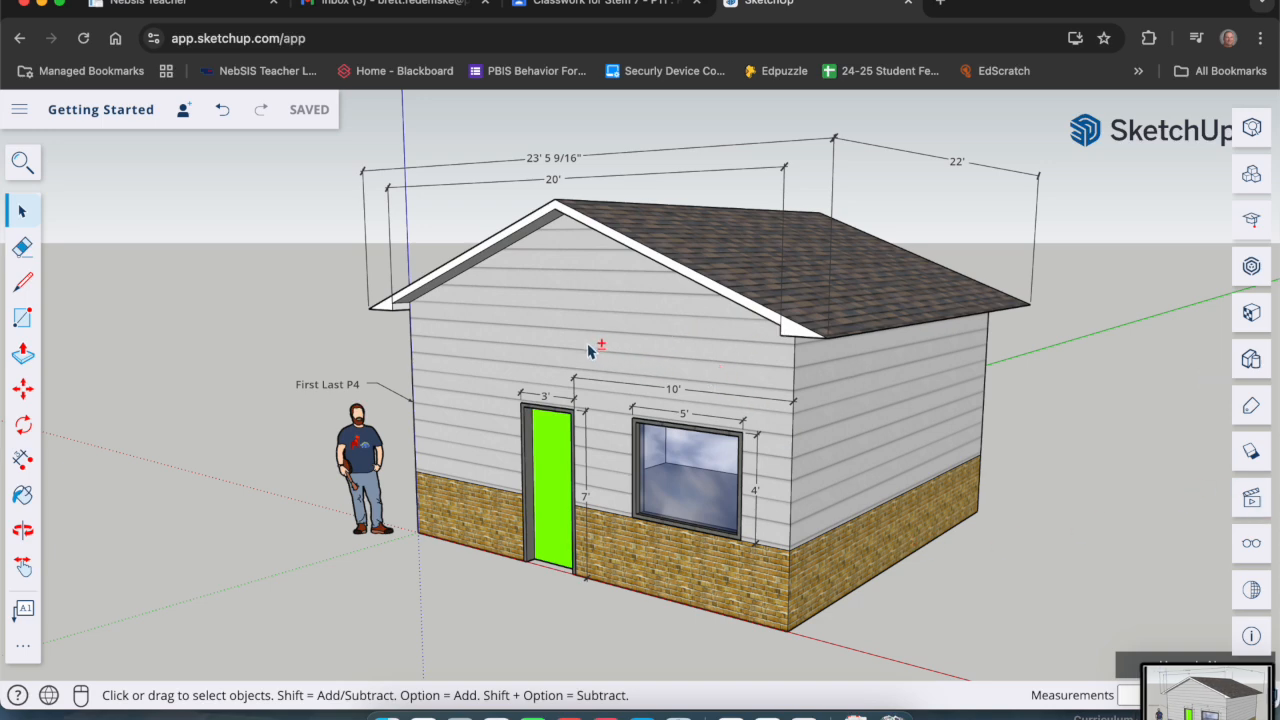
- Switch to Google Docs and create a blank document
left_click(596, 6)
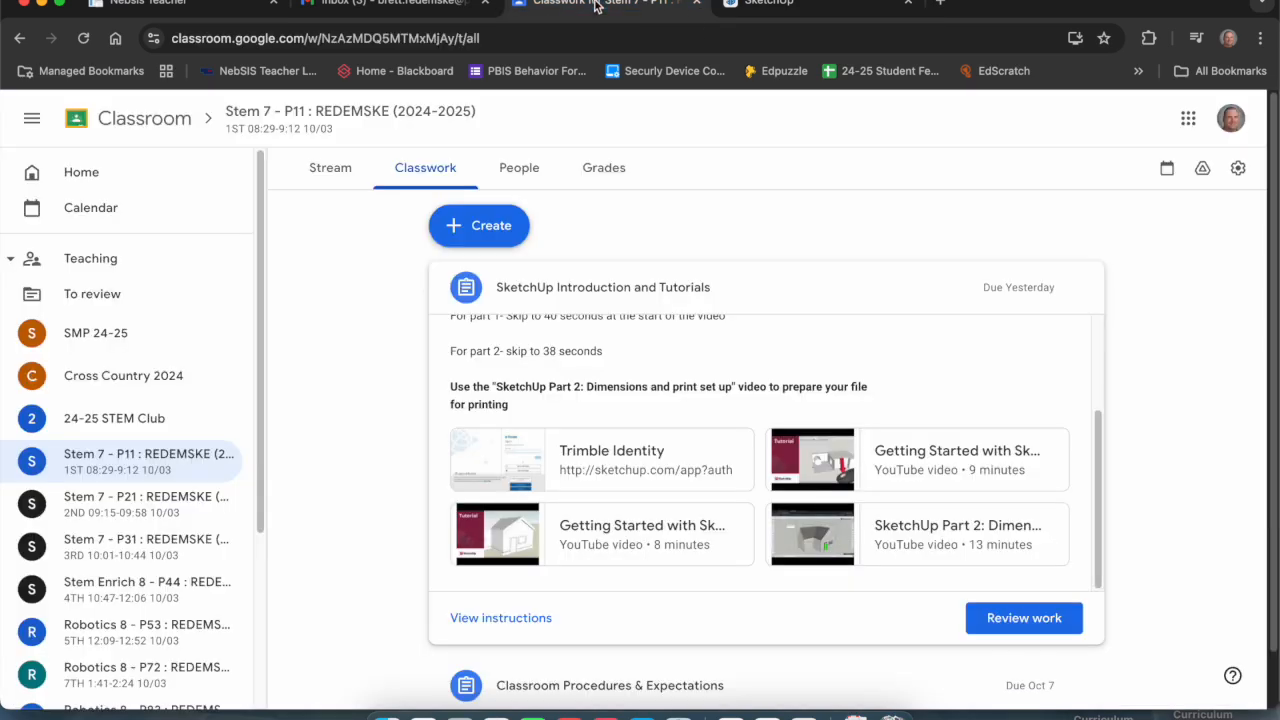
left_click(1188, 118)
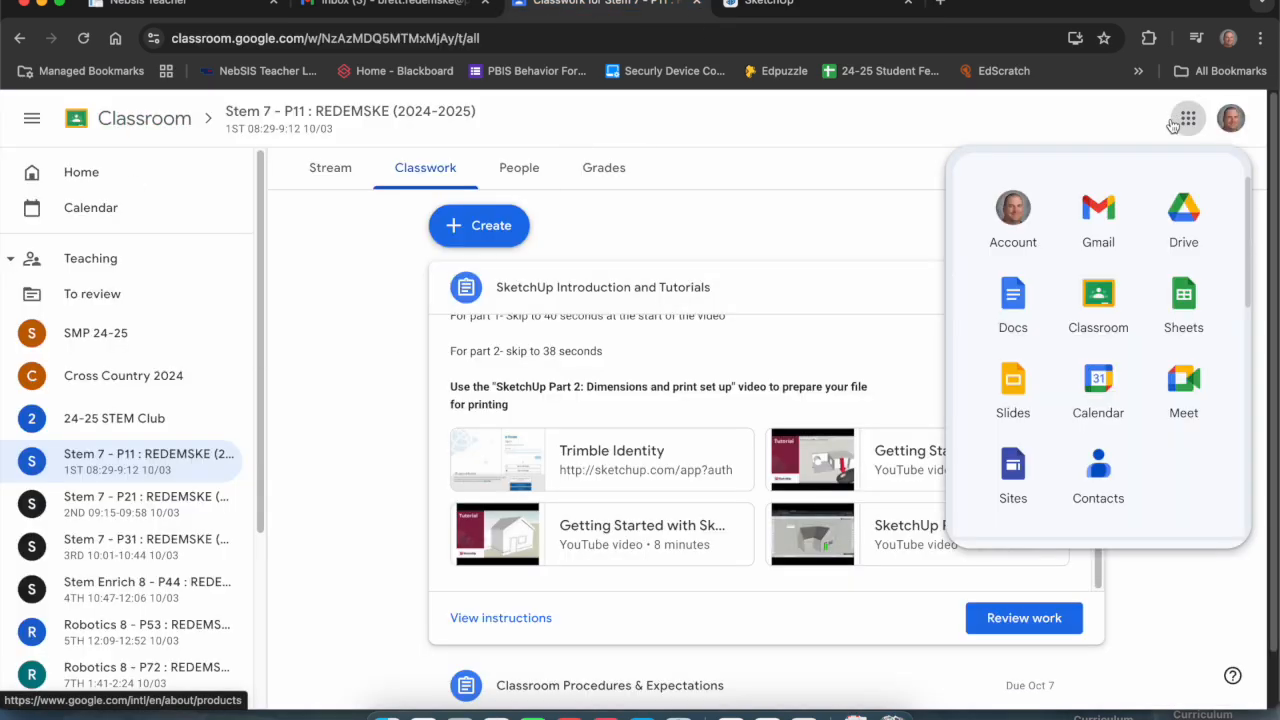
left_click(1010, 296)
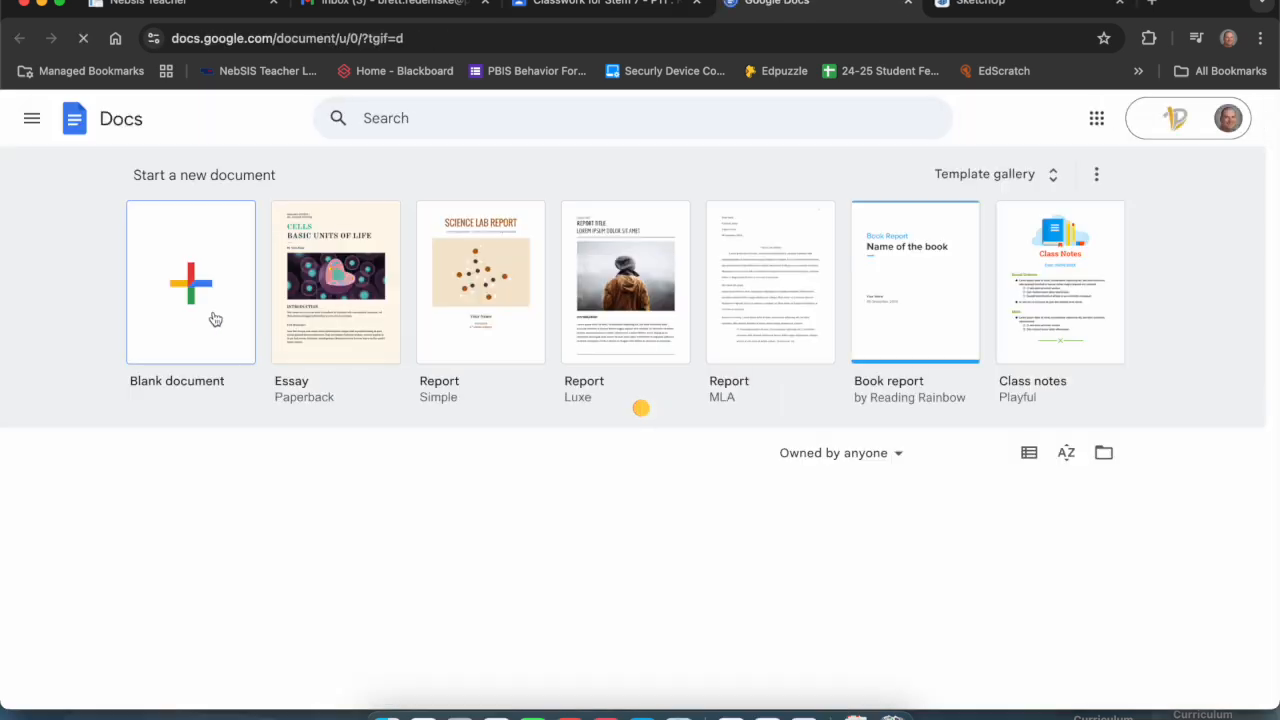
left_click(187, 295)
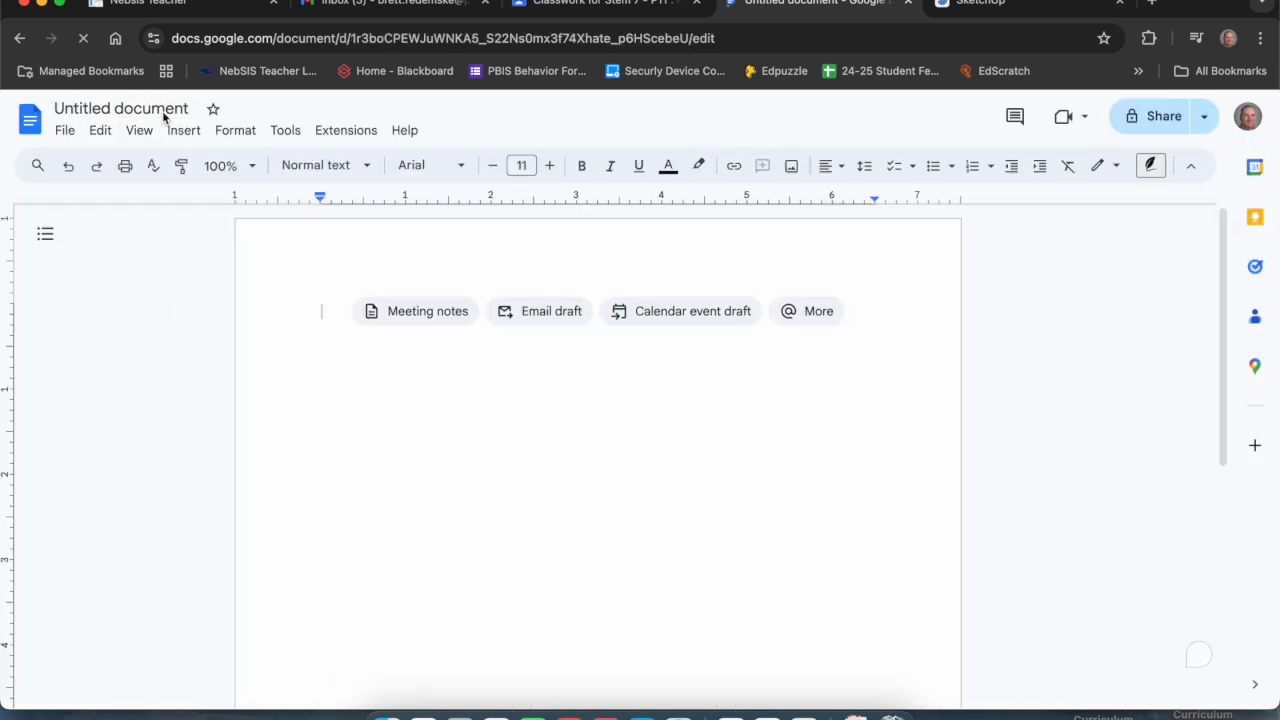
- Rename the untitled document as "House Print"
left_click(160, 108)
triple_click(154, 107)
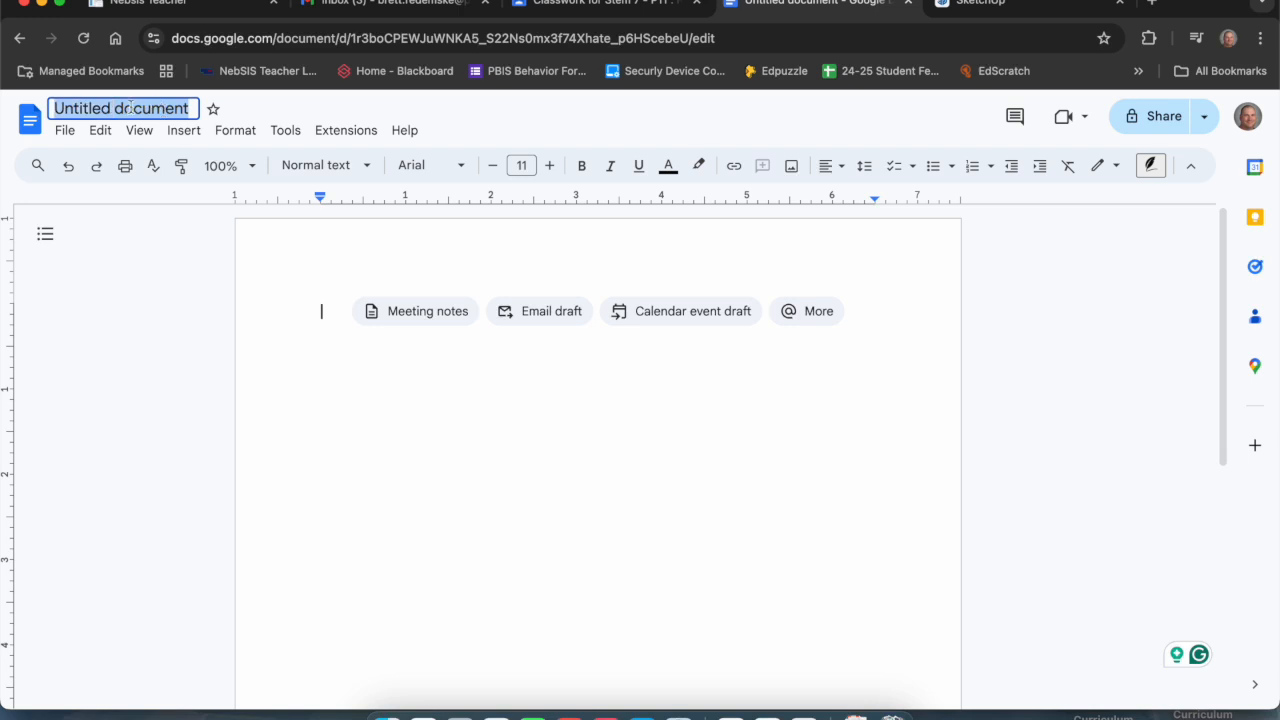
type("House Print")
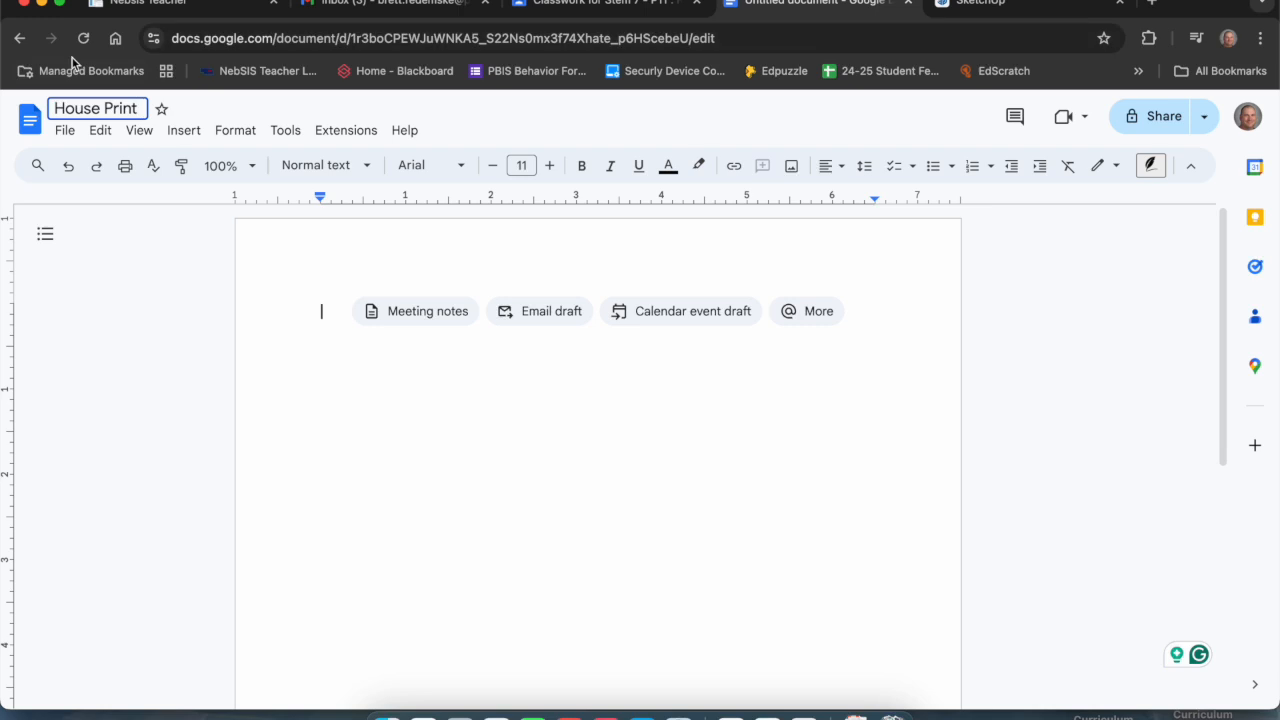
- Set the whole document's page setup to landscape orientation with .5 inch margins on all four sides
left_click(68, 131)
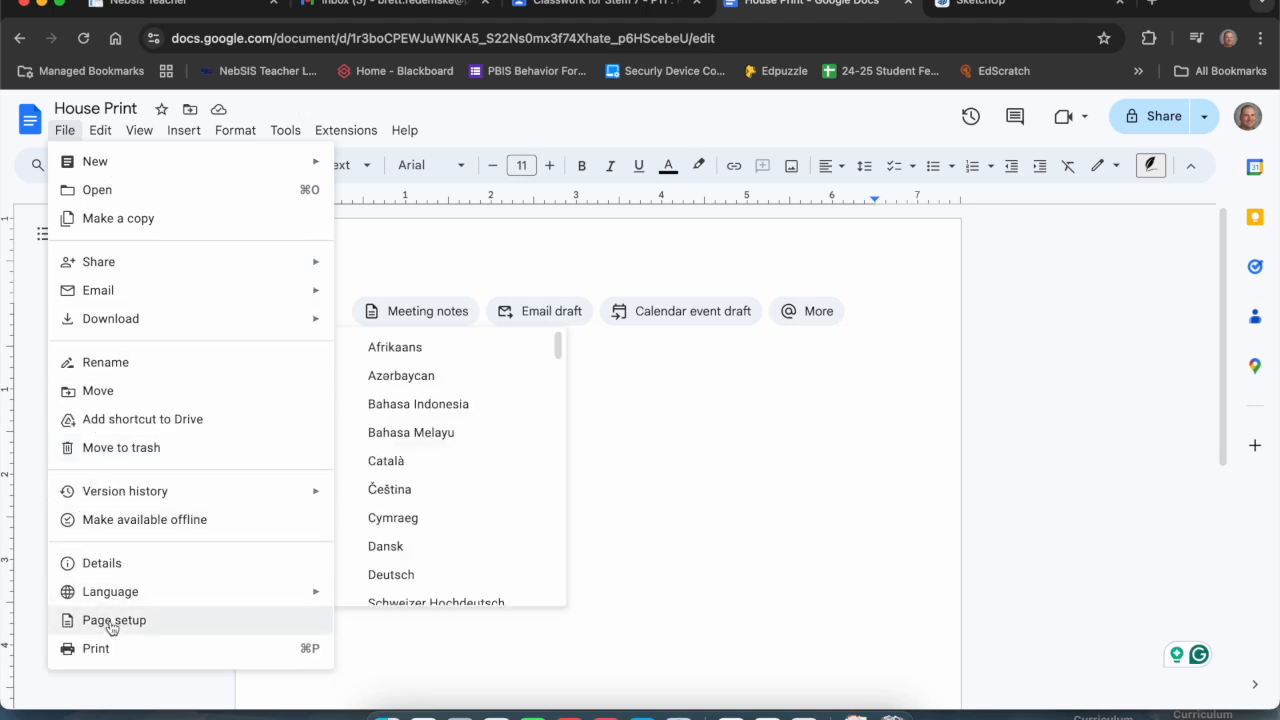
left_click(113, 621)
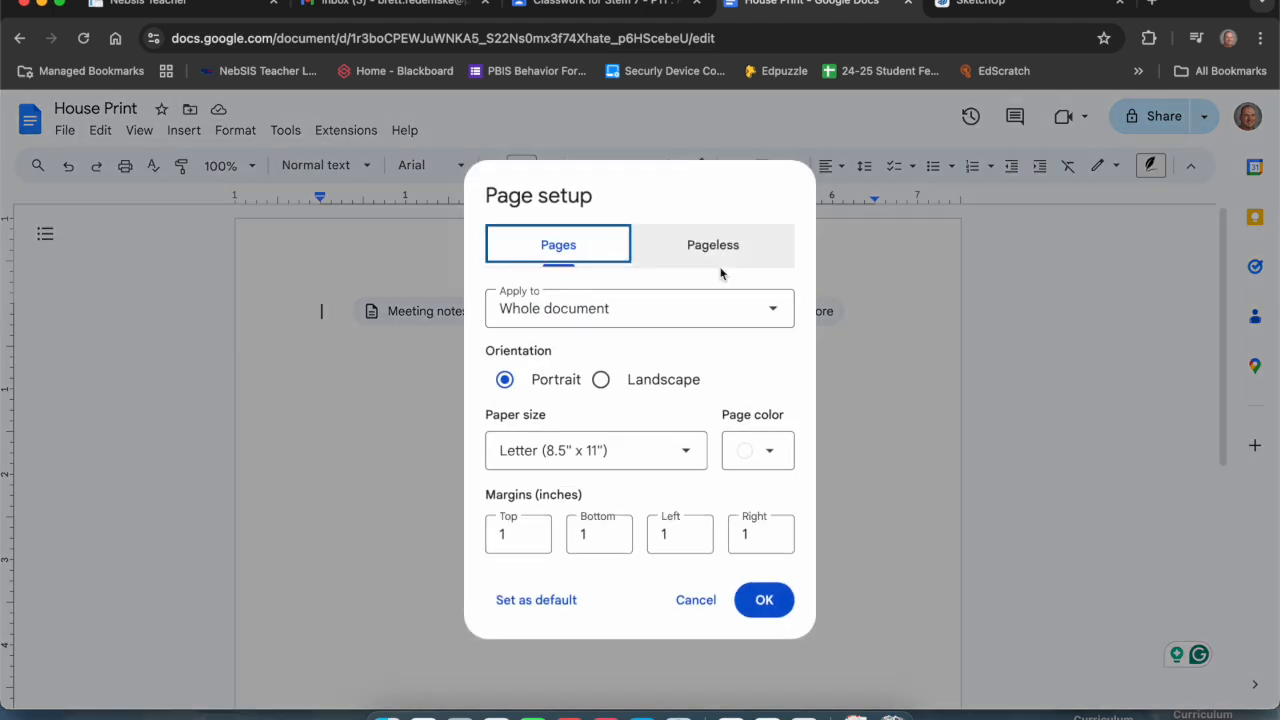
left_click(600, 379)
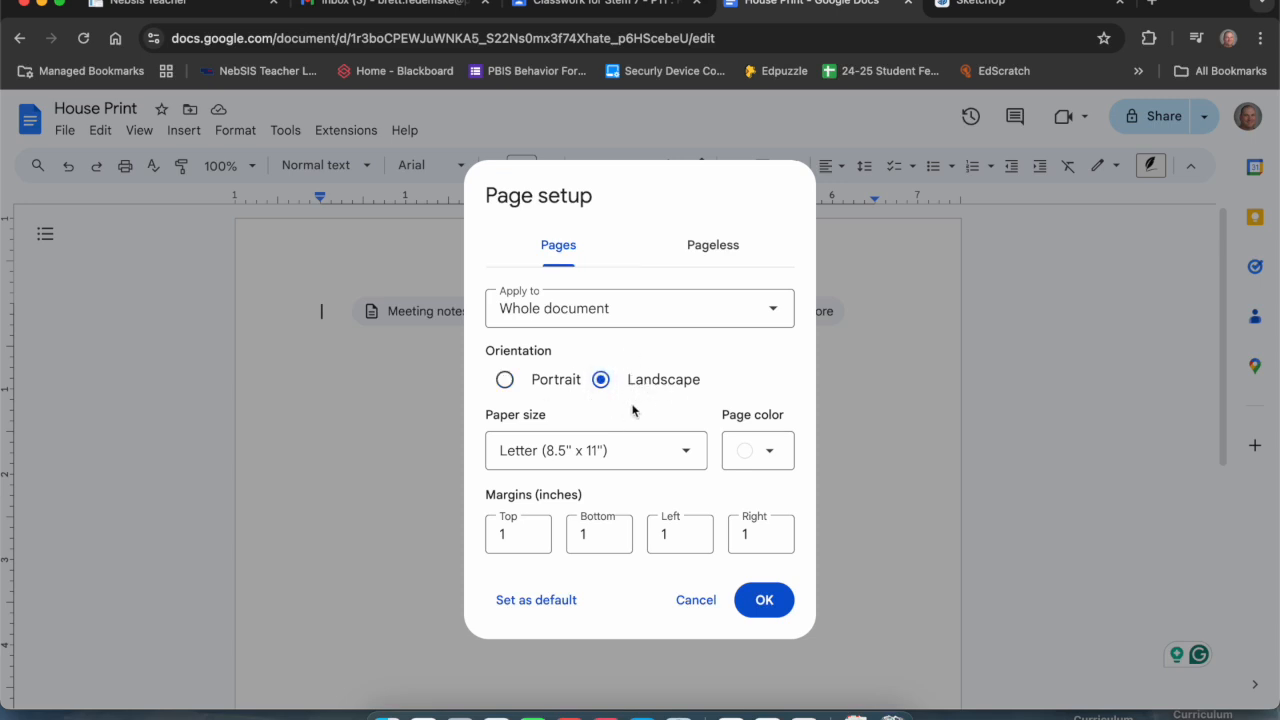
double_click(514, 535)
key("Tab")
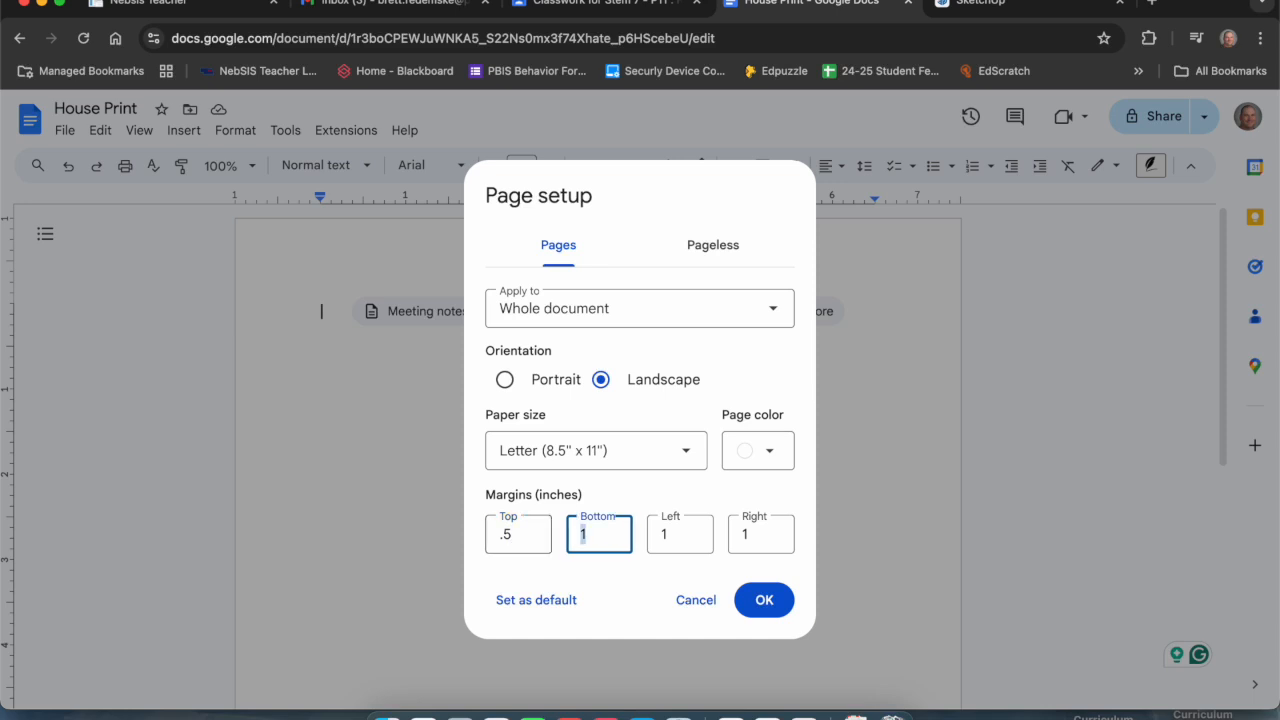
key("Tab")
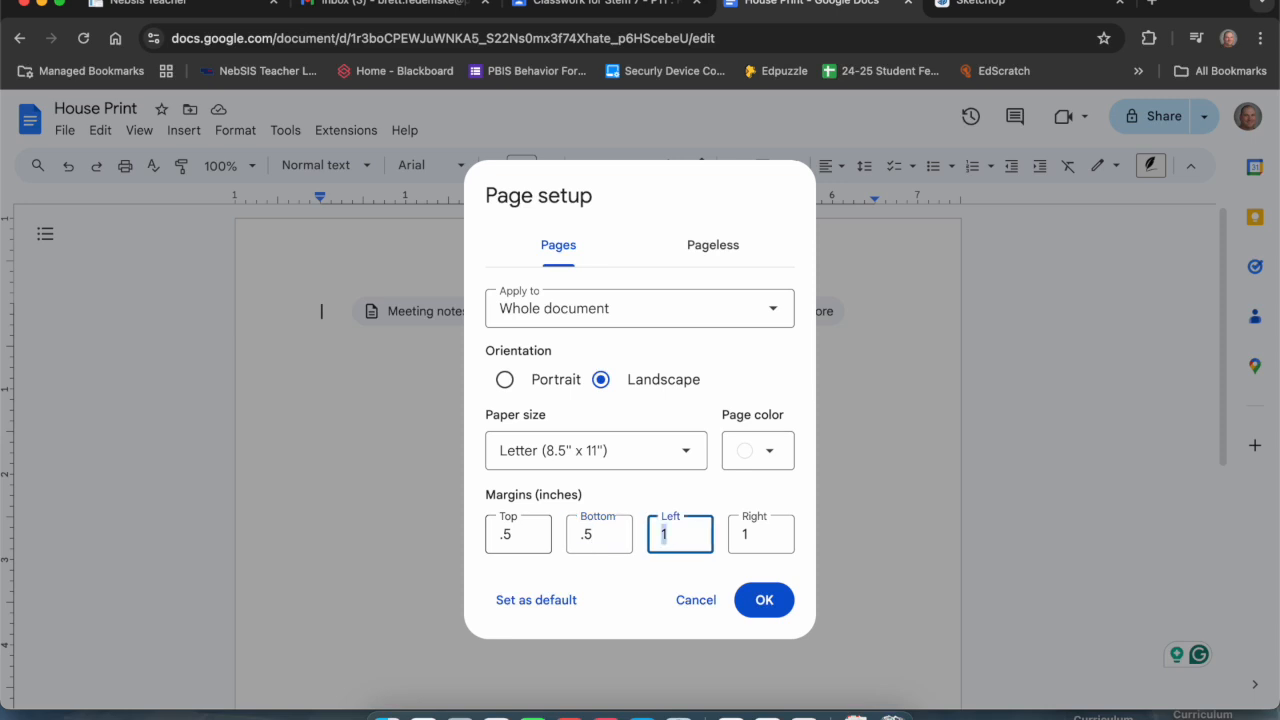
key("Tab")
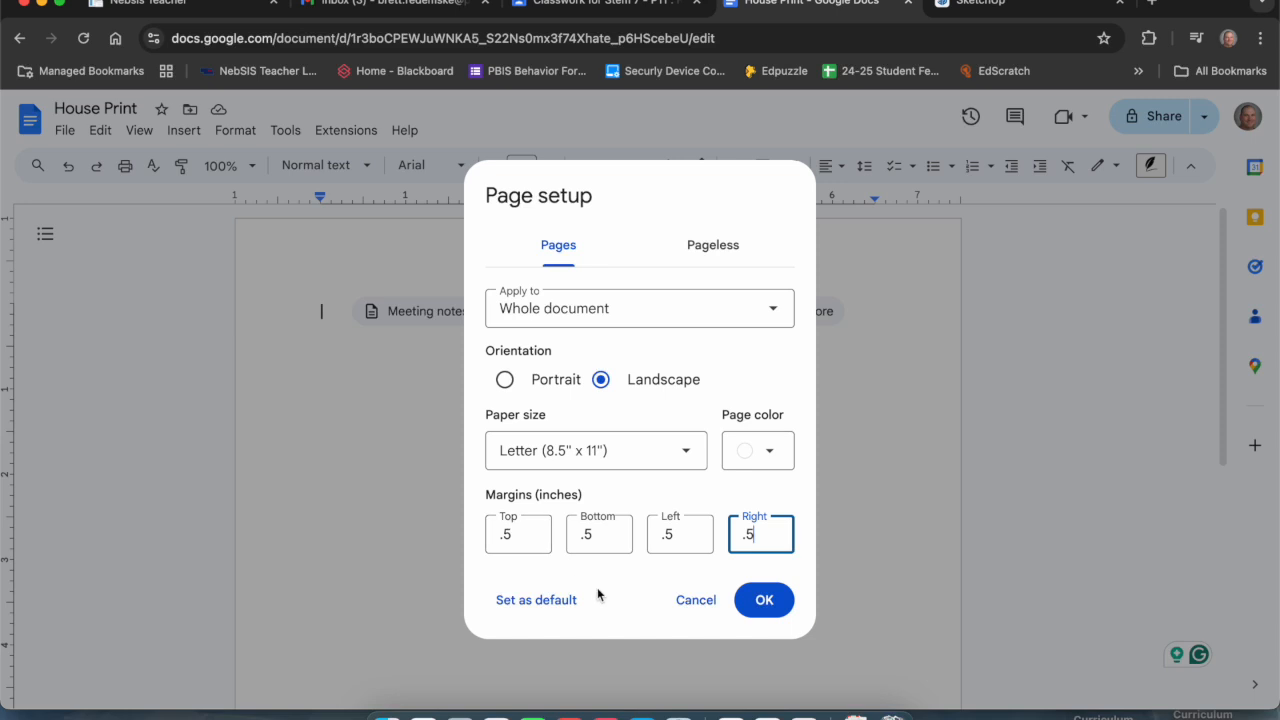
left_click(764, 600)
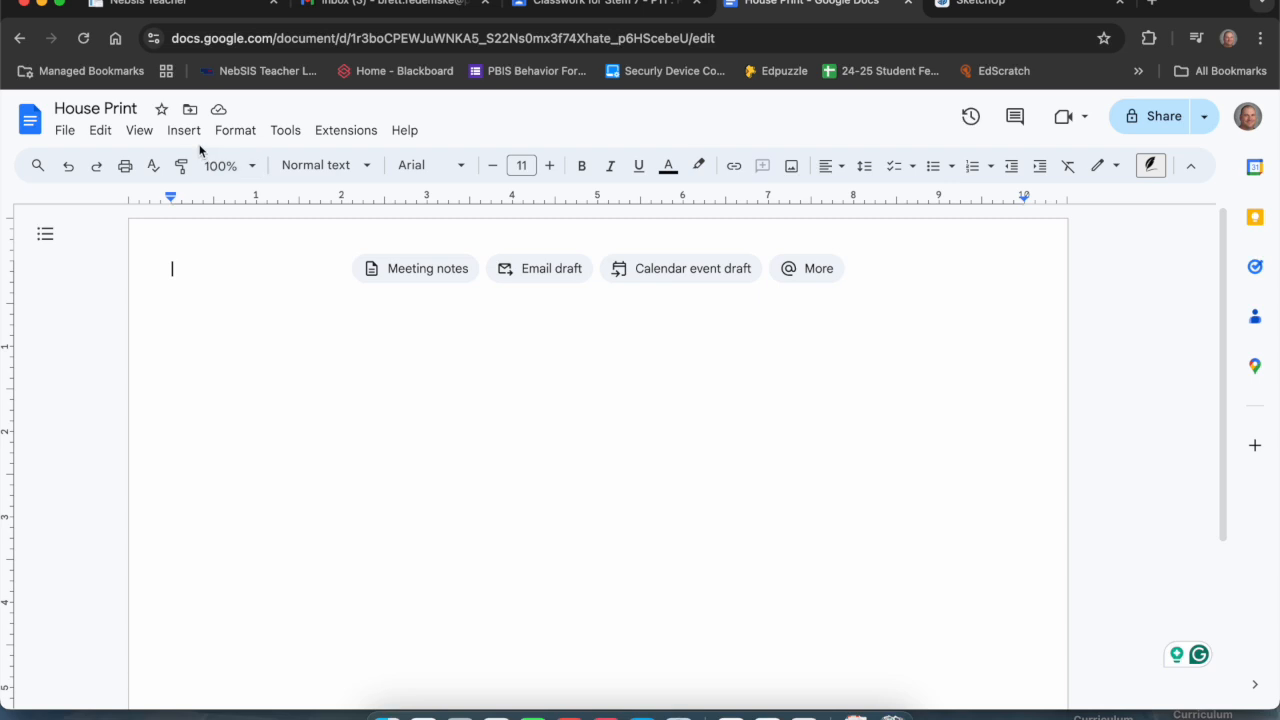
left_click(137, 134)
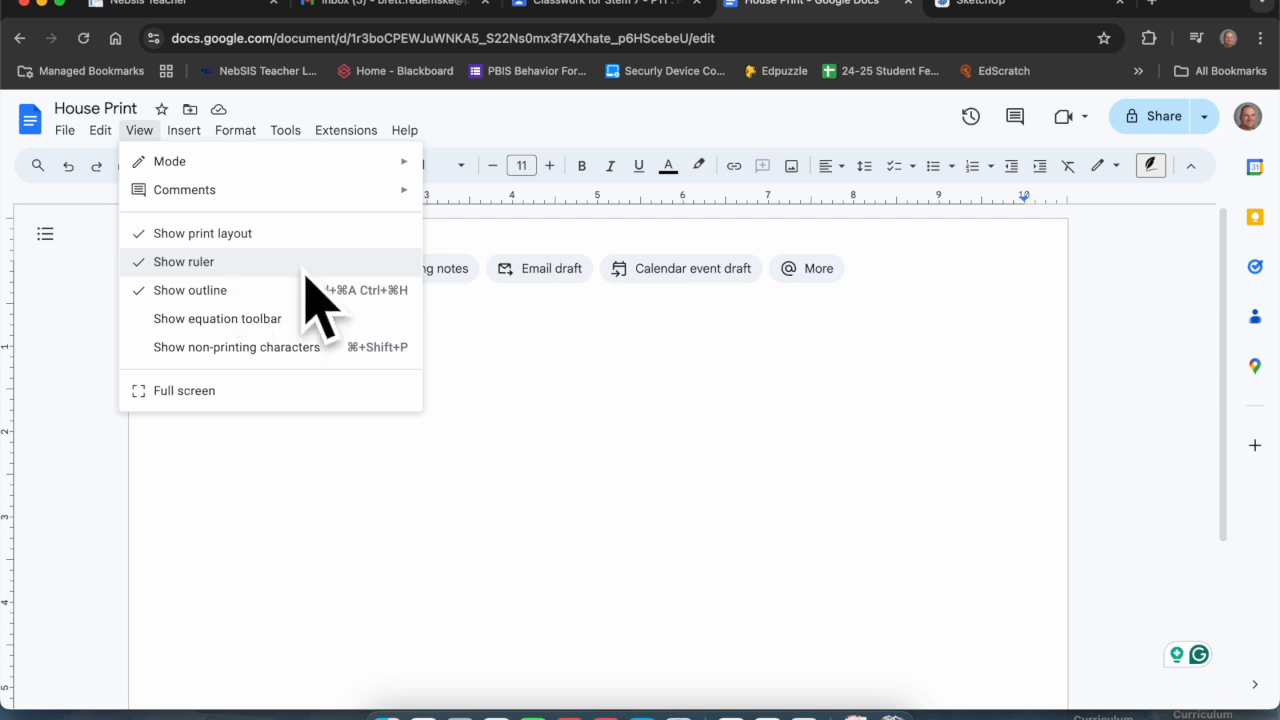
left_click(985, 343)
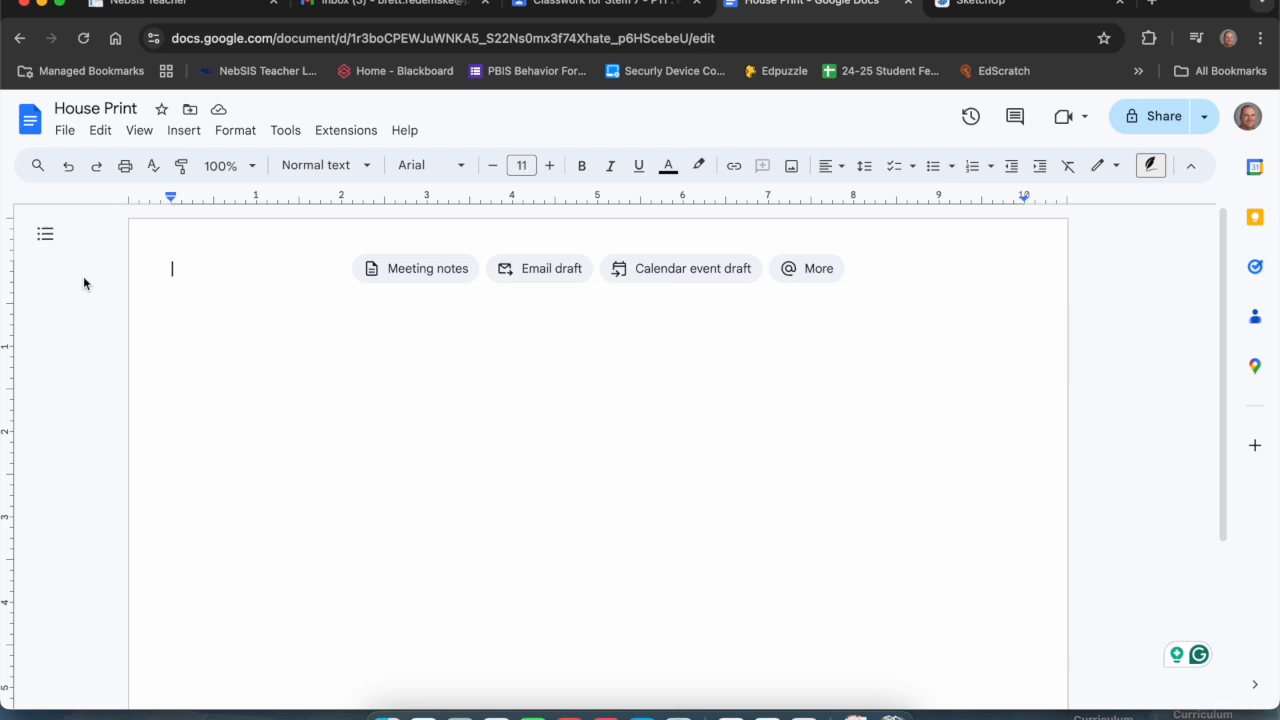
- Enter "First Last P4" on the document's first line and start a new line below it
type("First ")
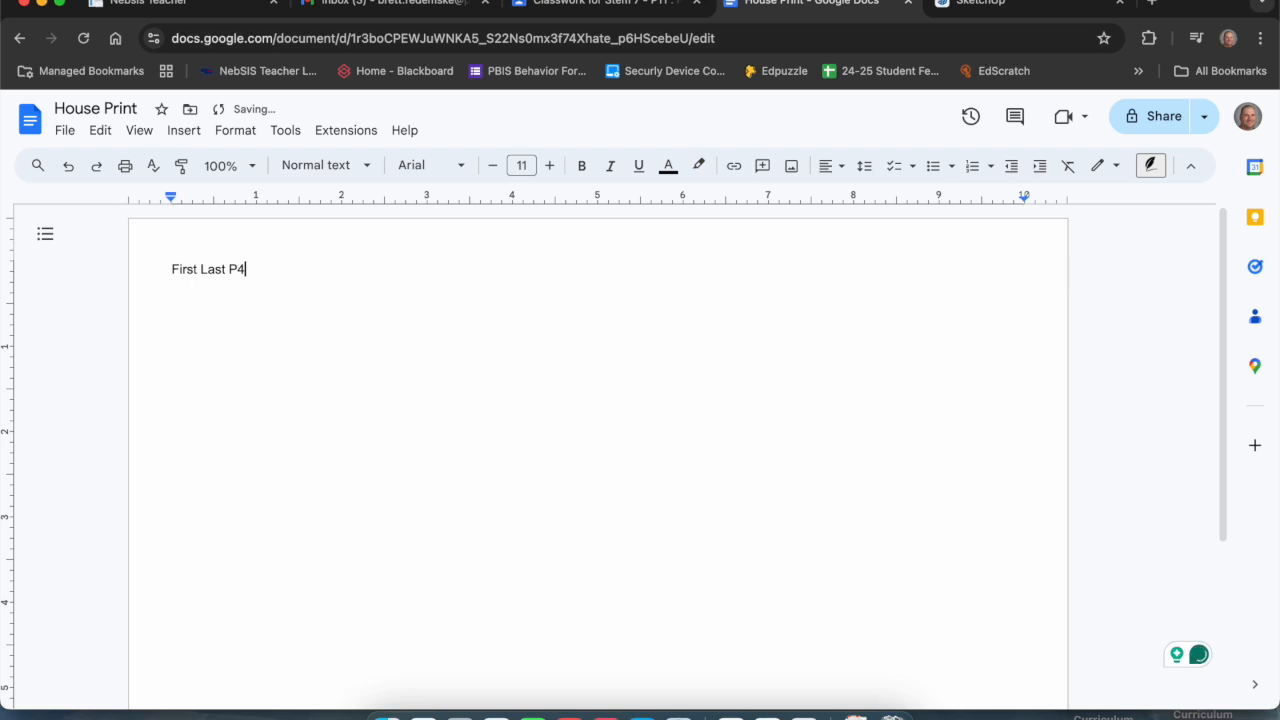
type("Last P4")
key("Return")
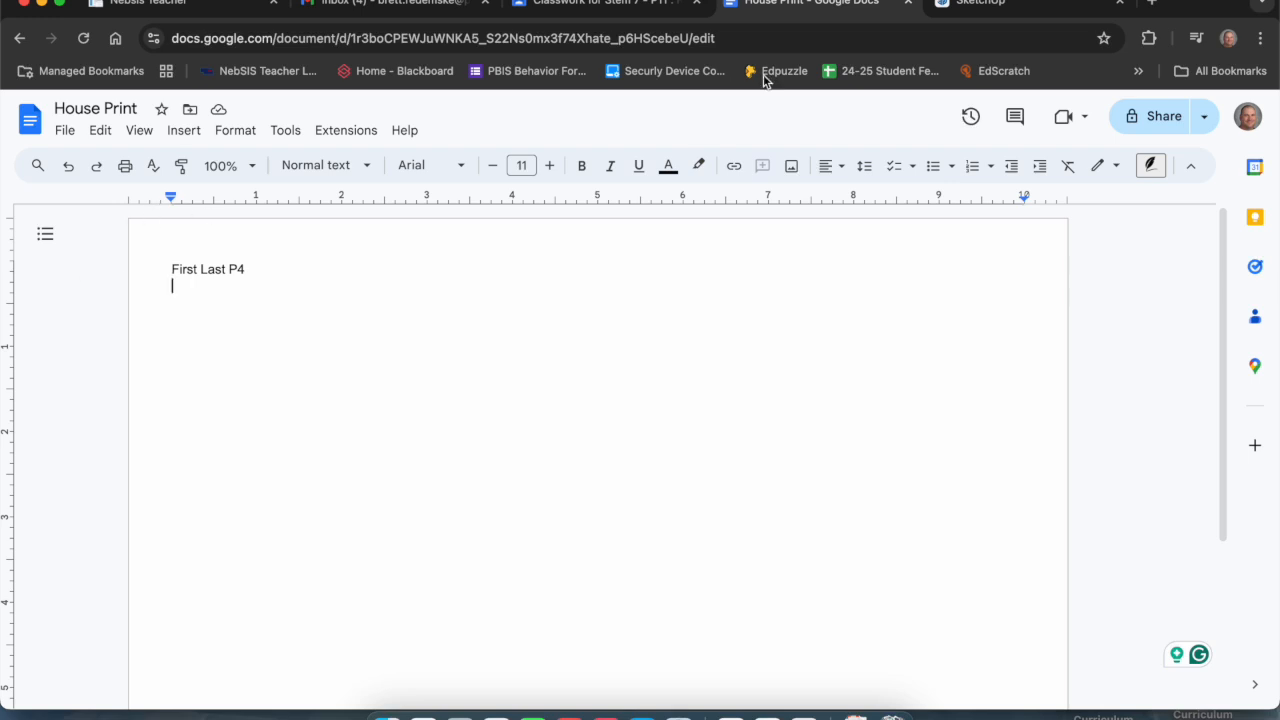
- Insert the house screenshot taken at 10.56.35 AM from the computer's Desktop below the name line
left_click(791, 166)
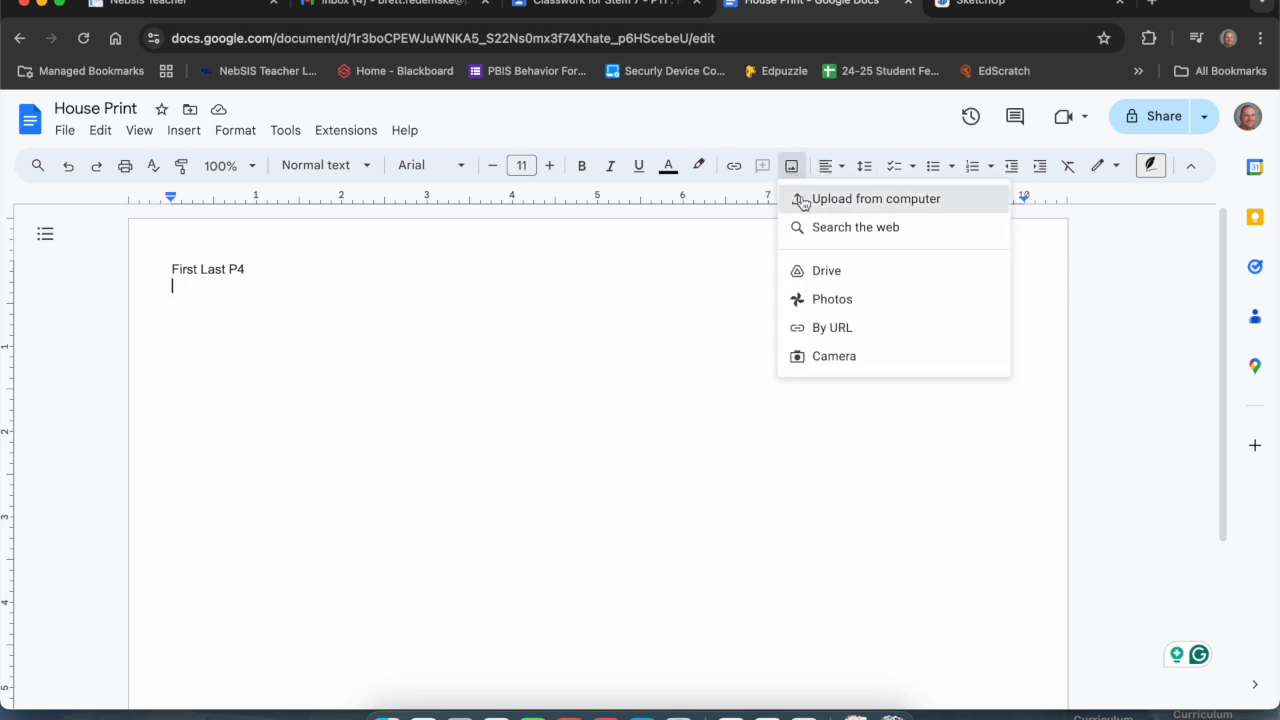
left_click(806, 199)
scroll(458, 328, "down", 10)
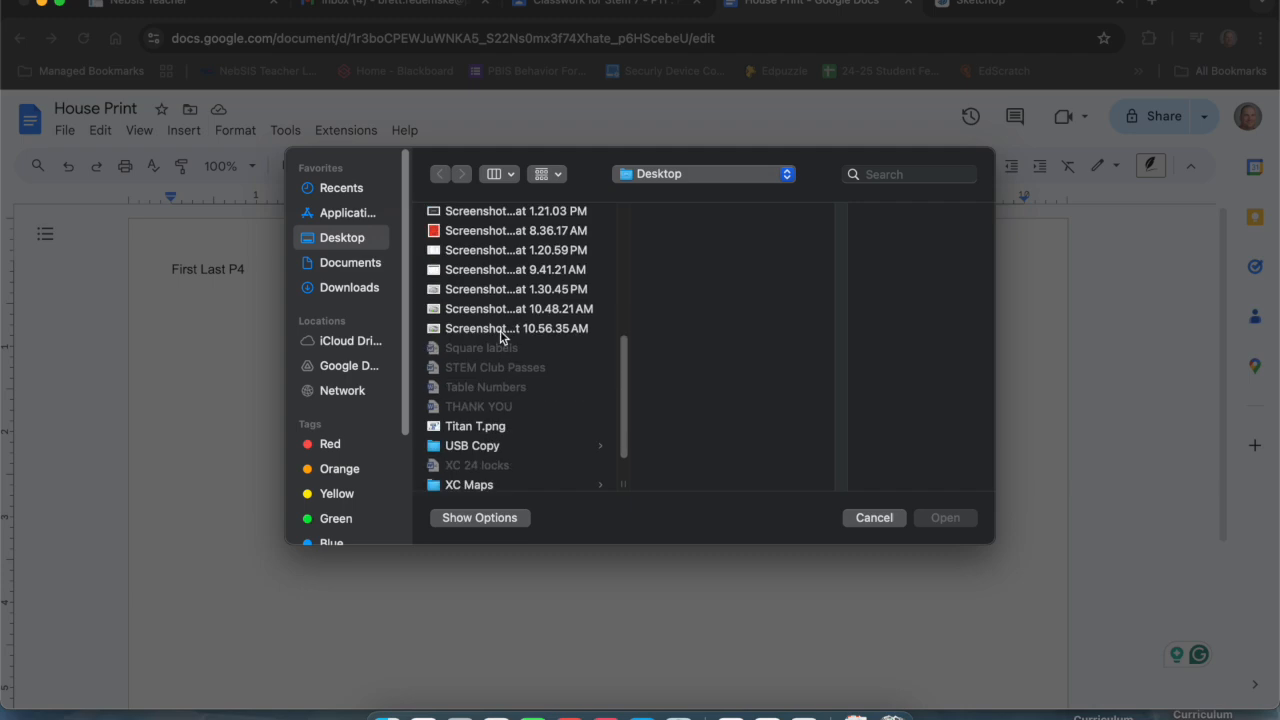
left_click(537, 330)
double_click(537, 330)
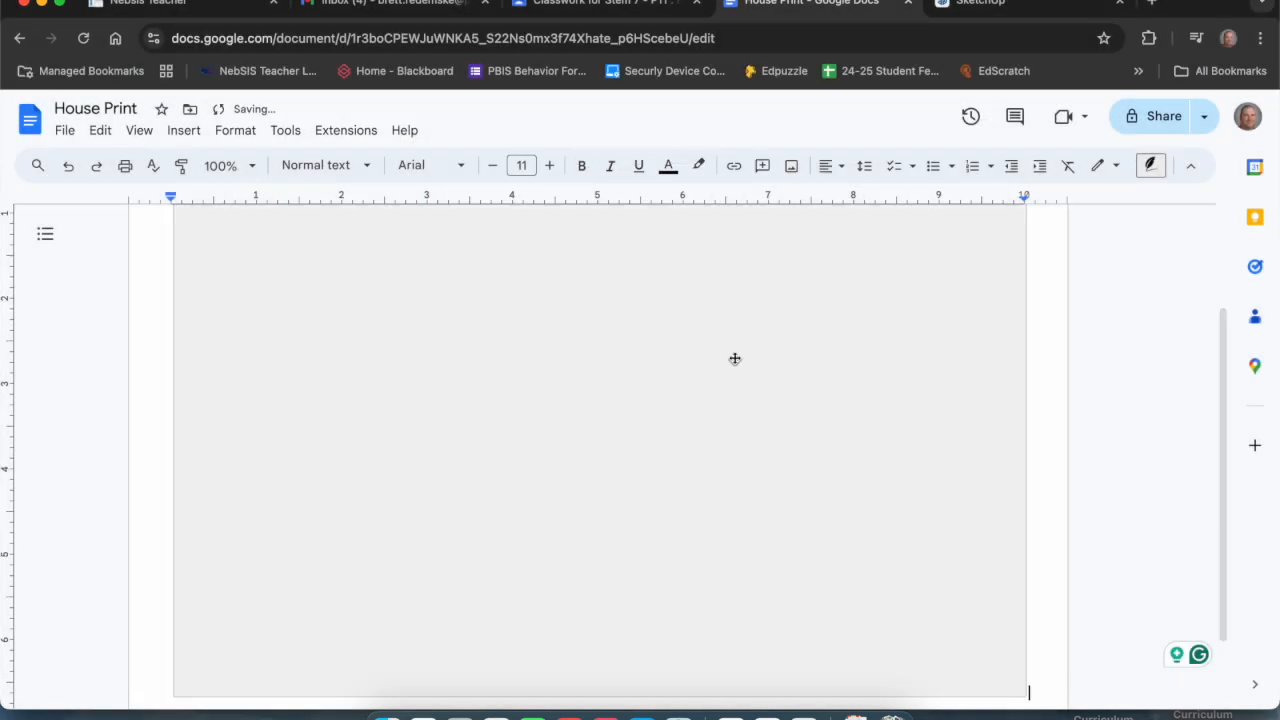
- Examine the full page to check how the inserted house image and the name line fit within it
scroll(714, 440, "up", 3)
scroll(768, 367, "down", 5)
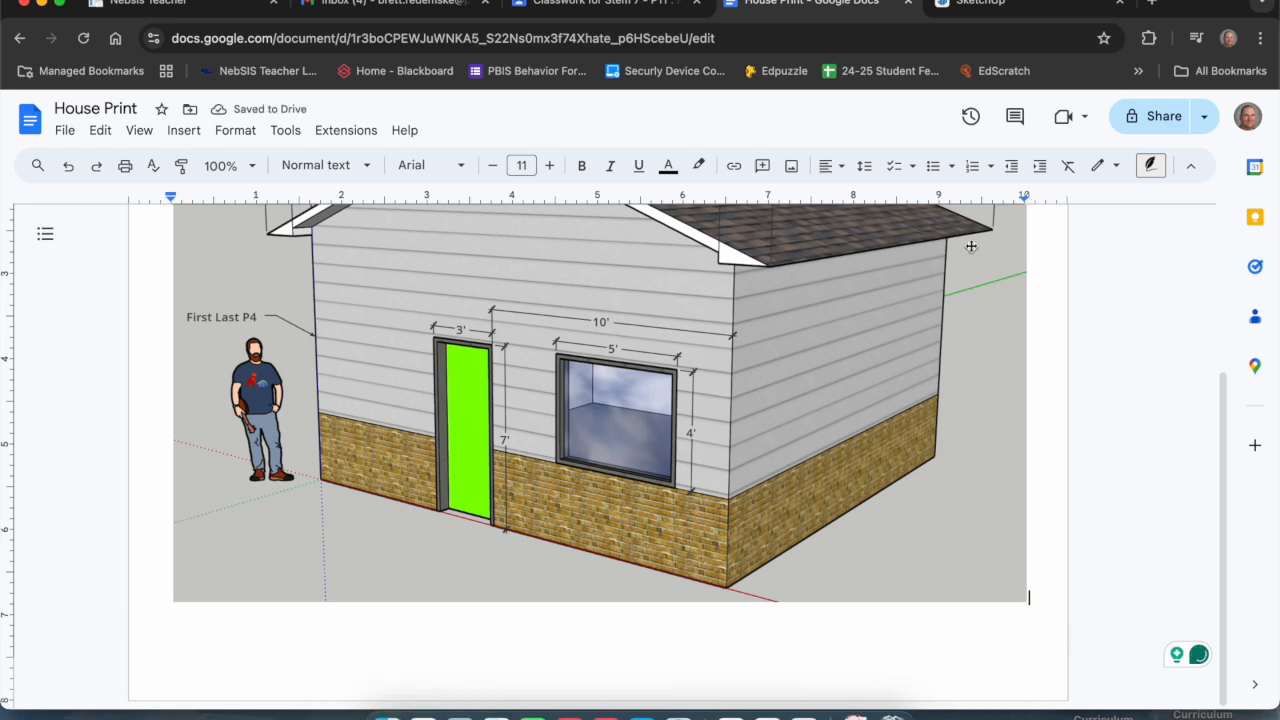
scroll(1030, 300, "up", 5)
scroll(1014, 280, "down", 3)
scroll(1014, 280, "down", 1)
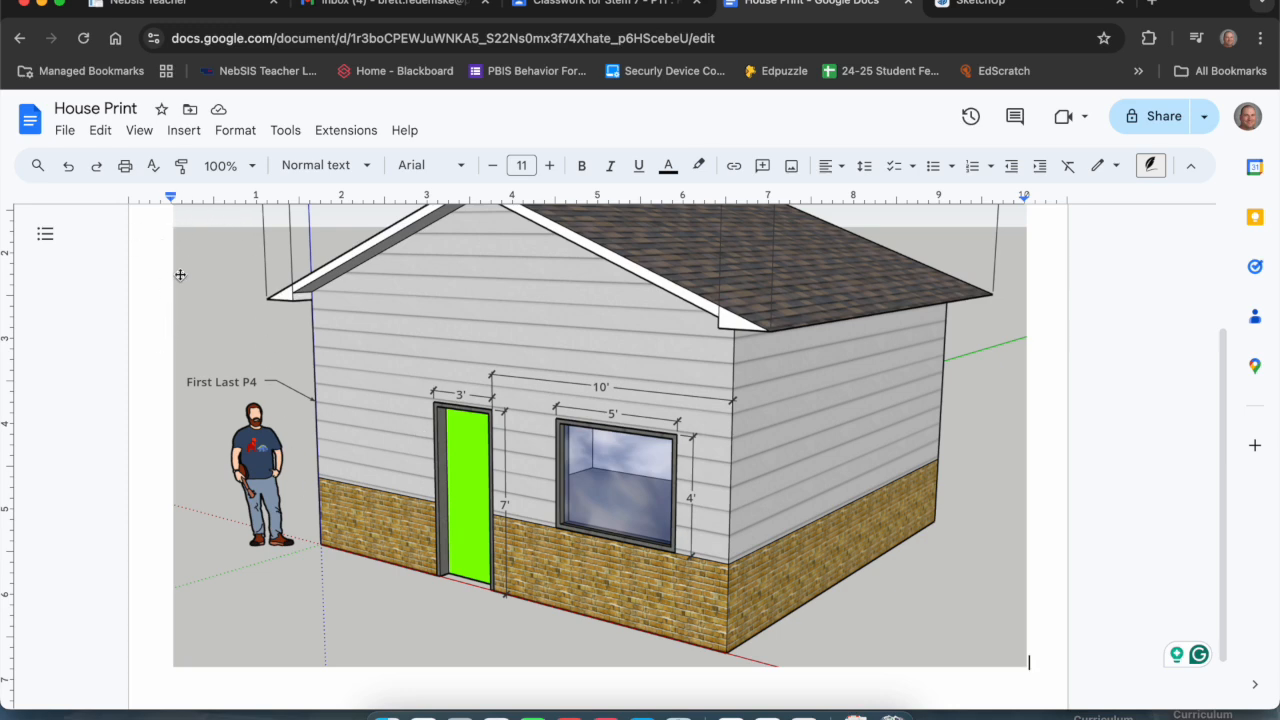
scroll(526, 500, "down", 2)
scroll(480, 520, "up", 5)
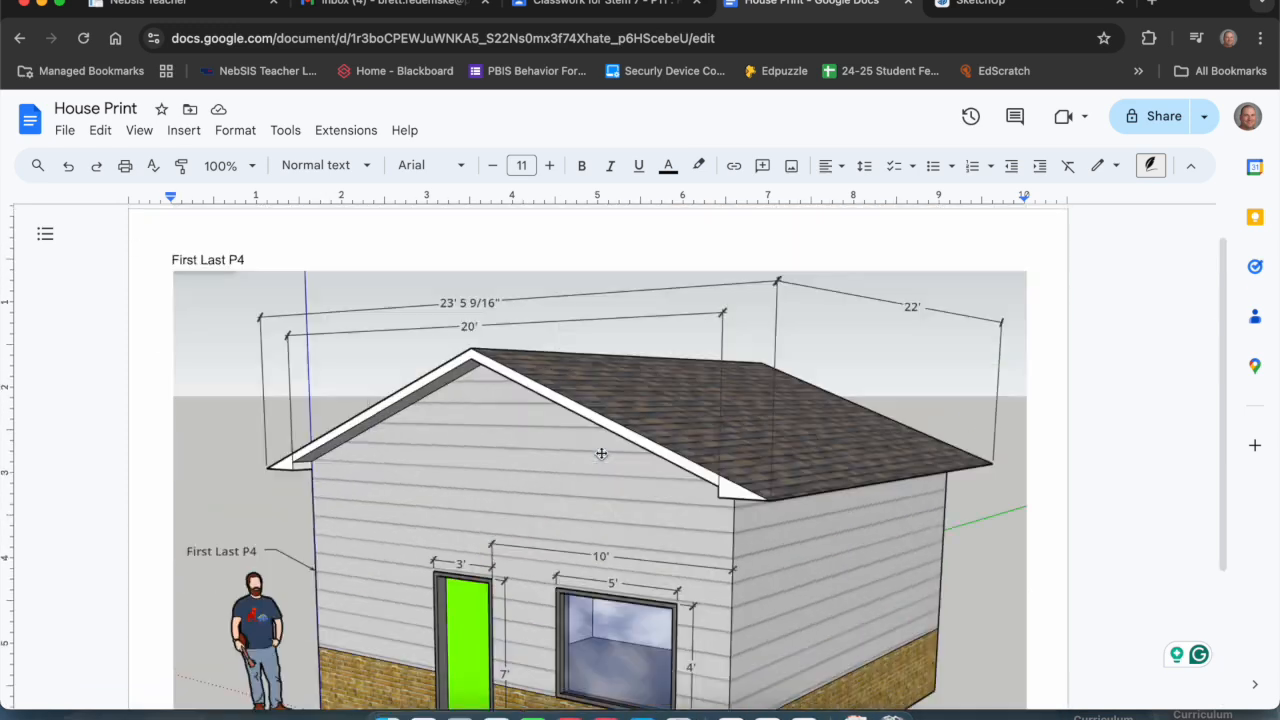
scroll(503, 443, "down", 4)
scroll(721, 538, "up", 5)
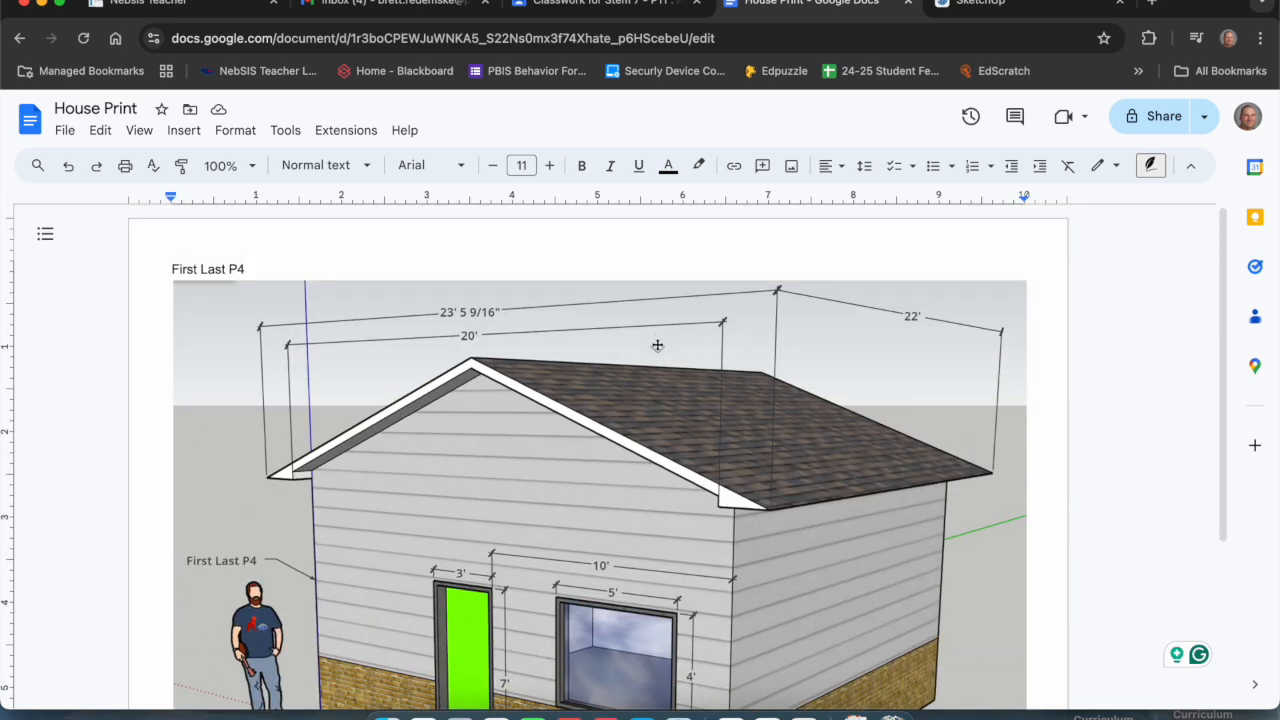
scroll(666, 370, "down", 4)
scroll(663, 366, "up", 4)
- Preview the document's printout with Save as PDF as the destination, and cancel without saving
left_click(126, 167)
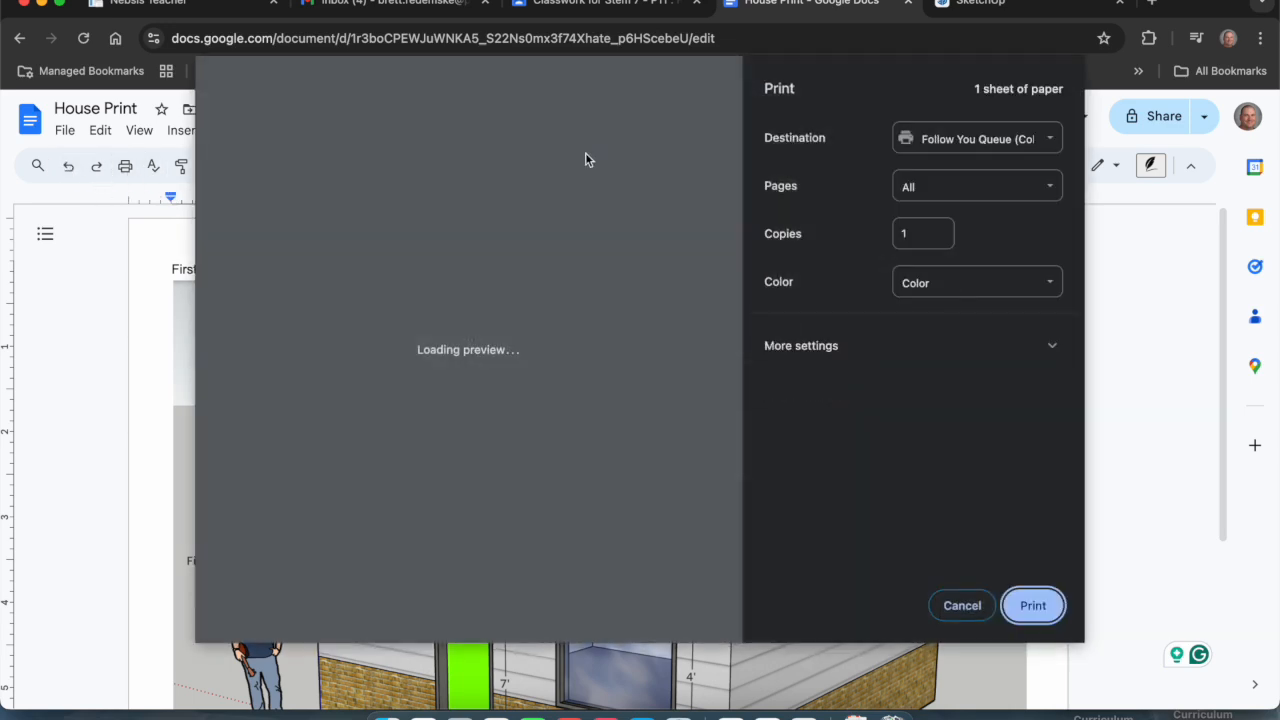
left_click(900, 138)
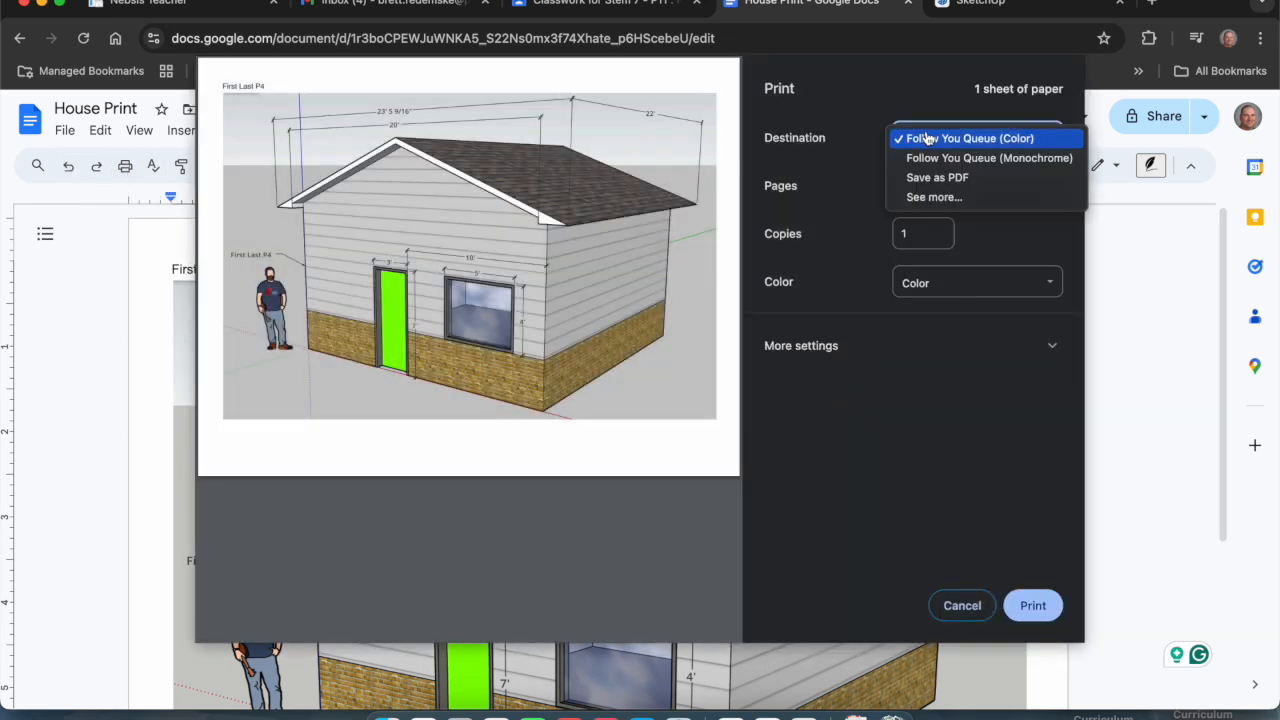
left_click(964, 187)
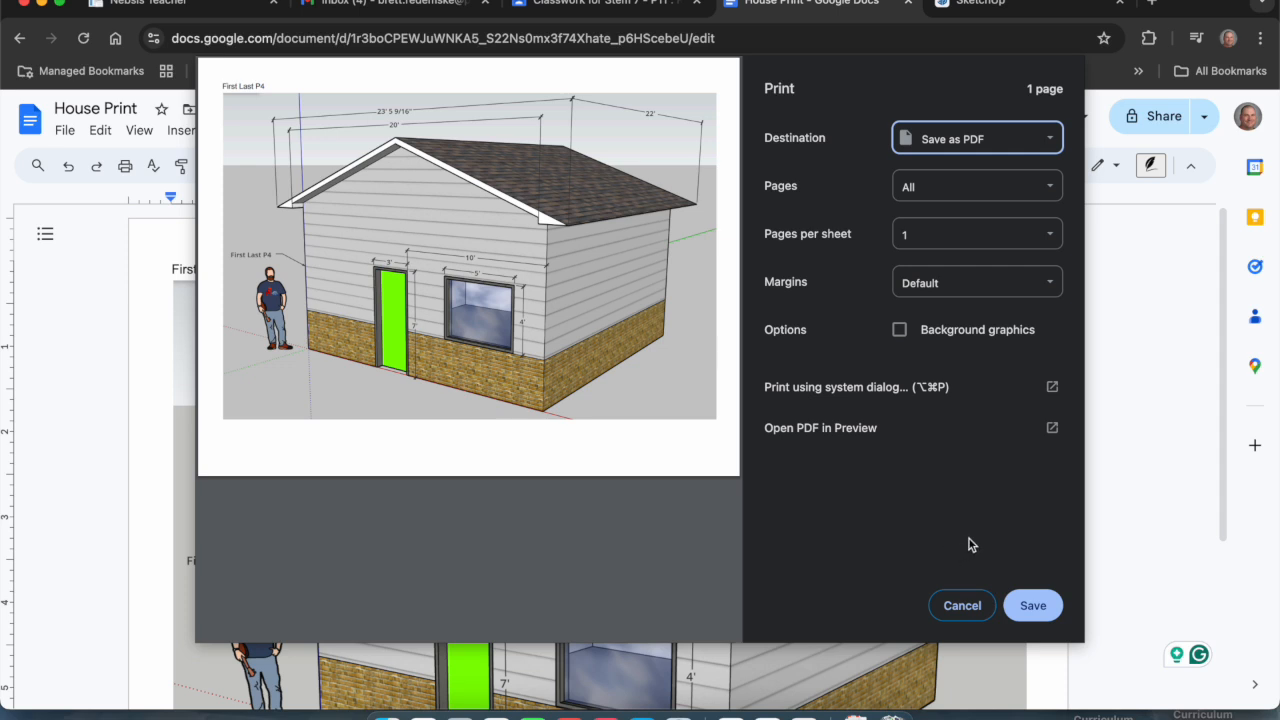
left_click(962, 606)
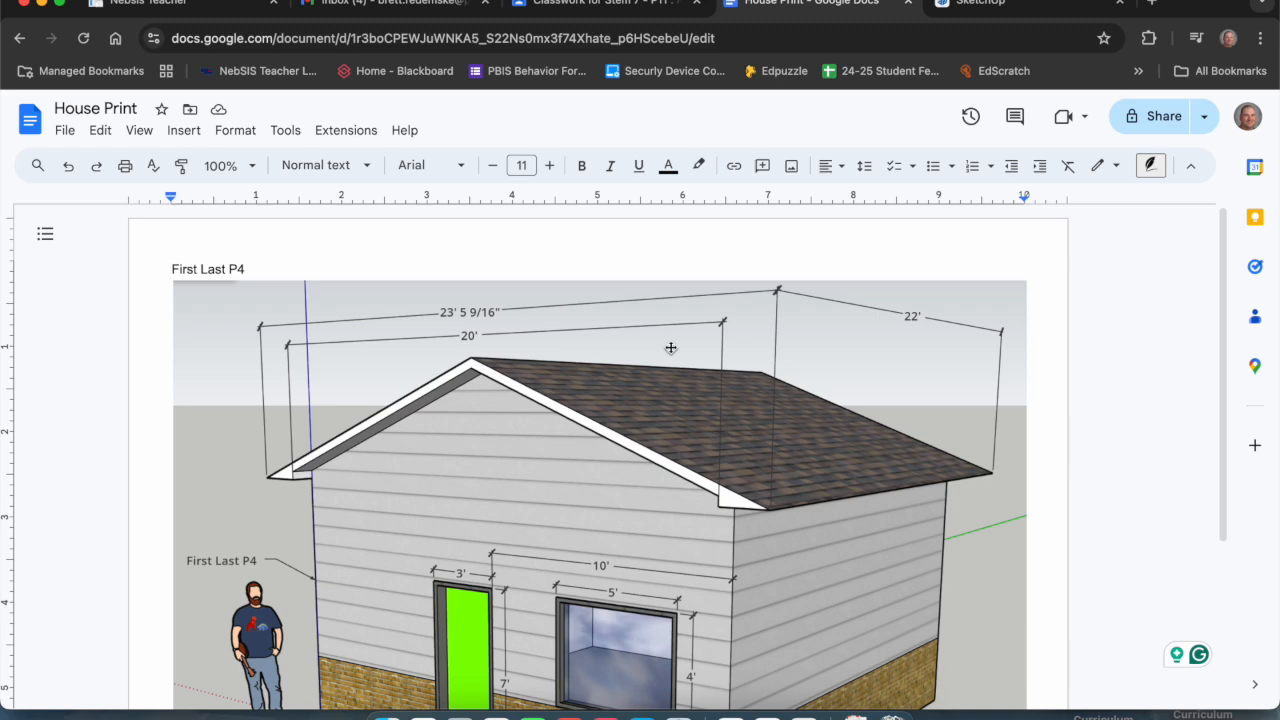
scroll(677, 345, "down", 5)
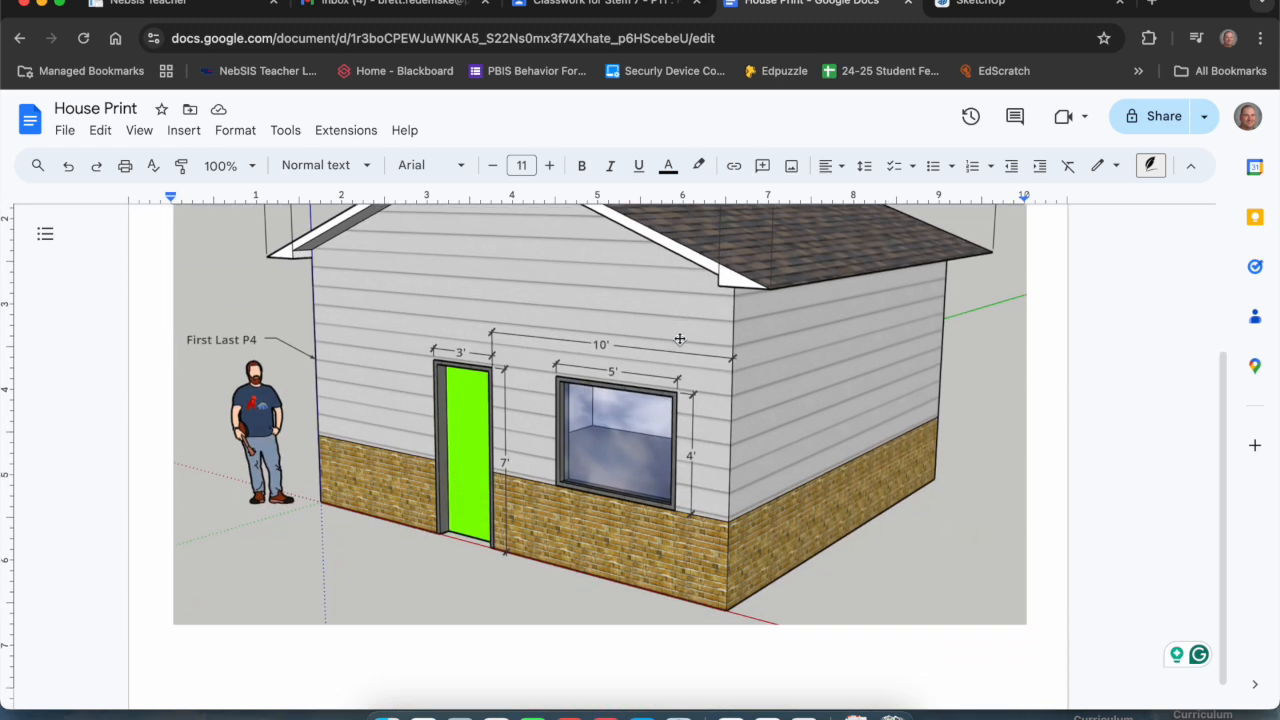
scroll(790, 450, "up", 3)
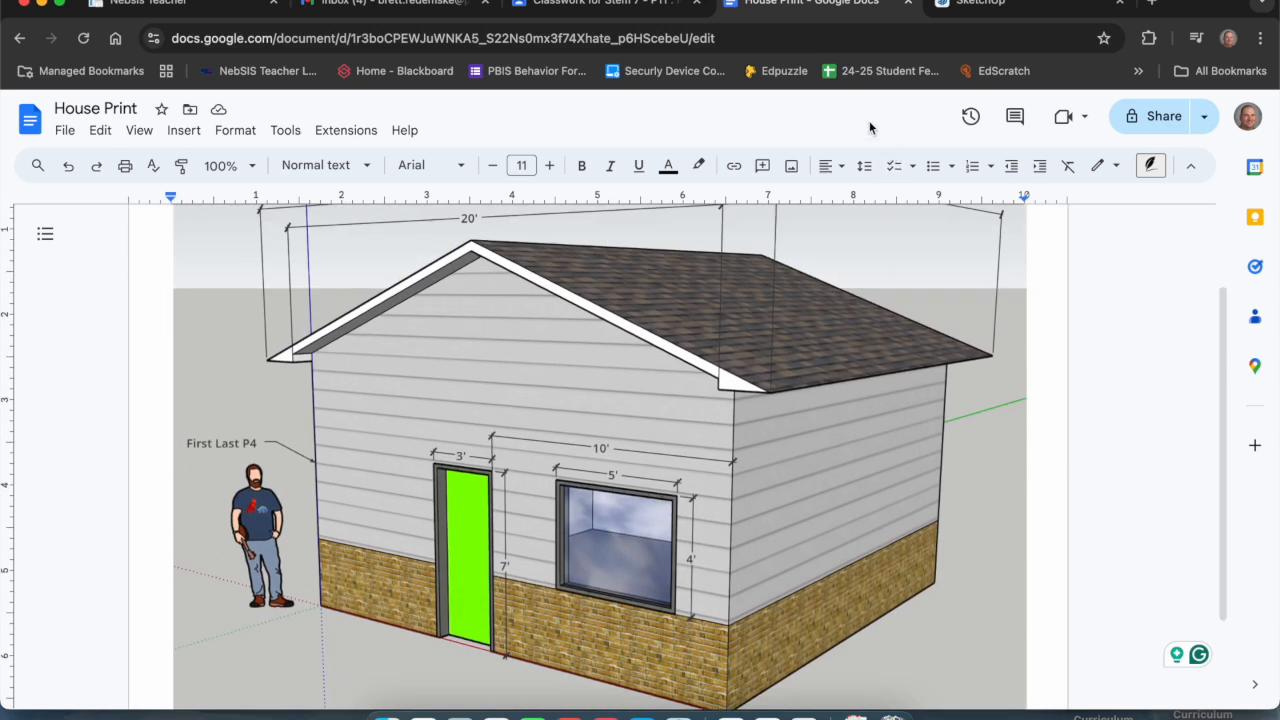